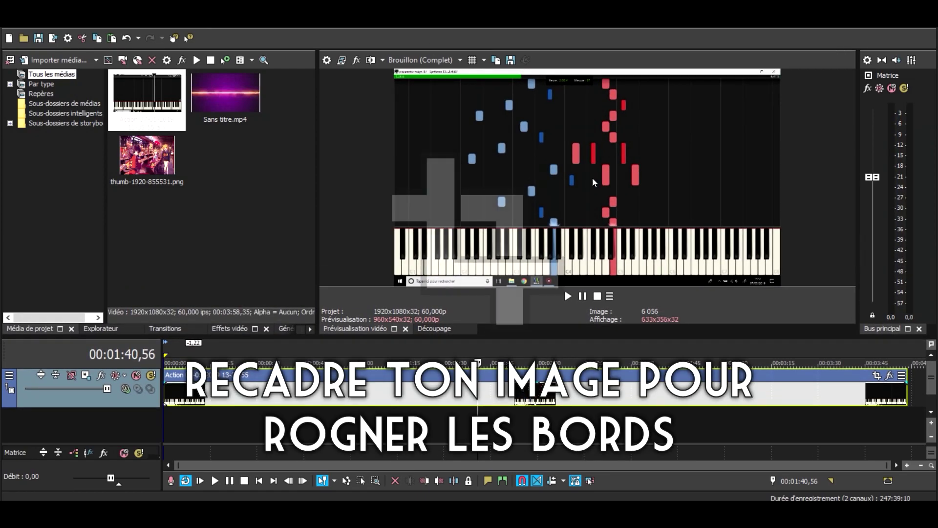
# - Crop the piano clip's top and bottom edges to a frame height of 888,5 with Centre Y at 584,0
pyautogui.click(877, 375)
pyautogui.moveTo(455, 194); pyautogui.dragTo(535, 70)
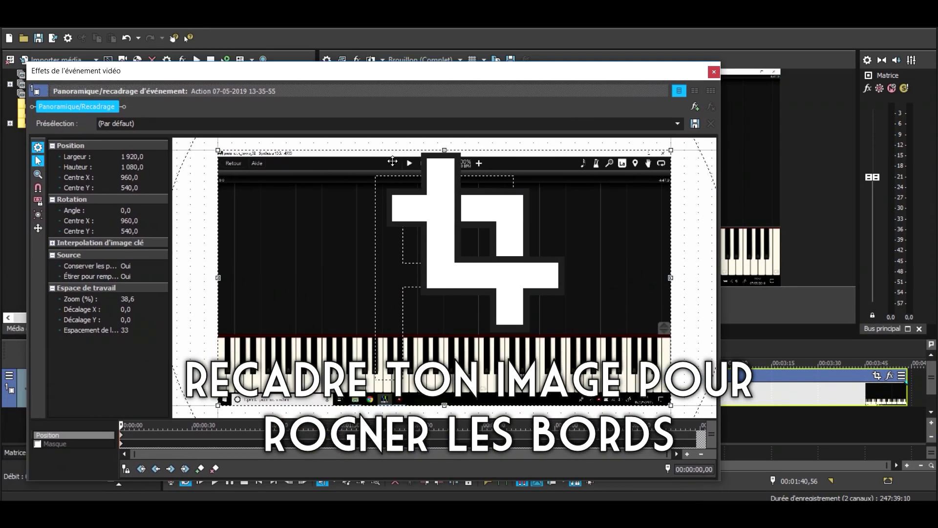
pyautogui.moveTo(444, 148); pyautogui.dragTo(445, 182)
pyautogui.moveTo(445, 406); pyautogui.dragTo(448, 390)
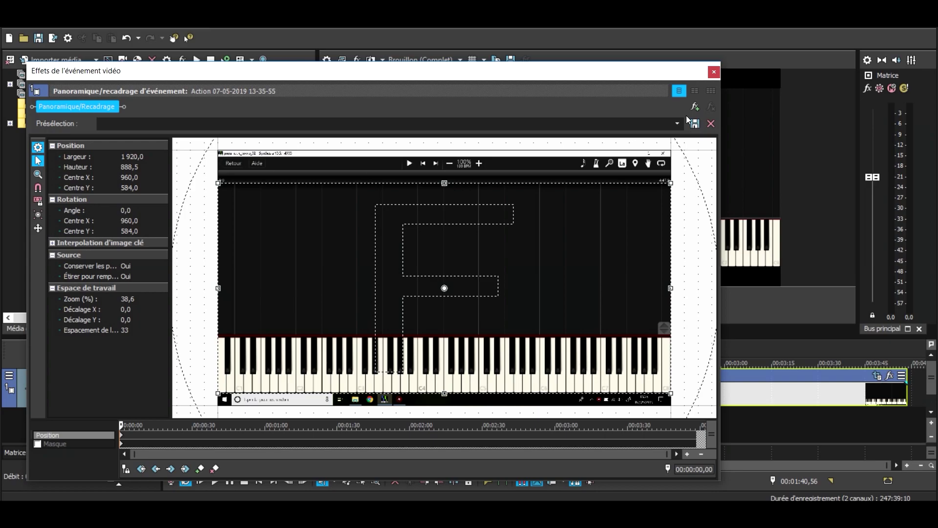
# - Enable the clip's mask and draw a full-width rectangular mask around the falling-notes area above the keyboard
pyautogui.moveTo(383, 79); pyautogui.dragTo(463, 34)
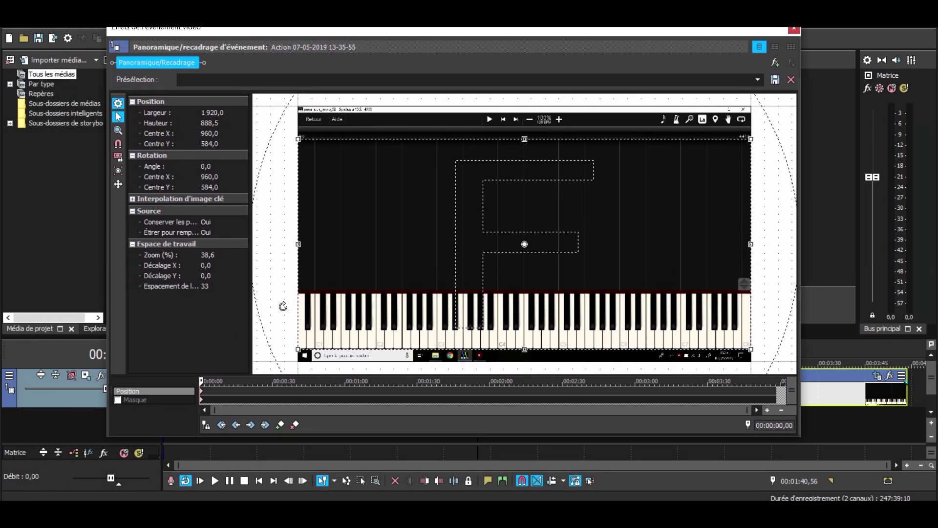
pyautogui.click(135, 400)
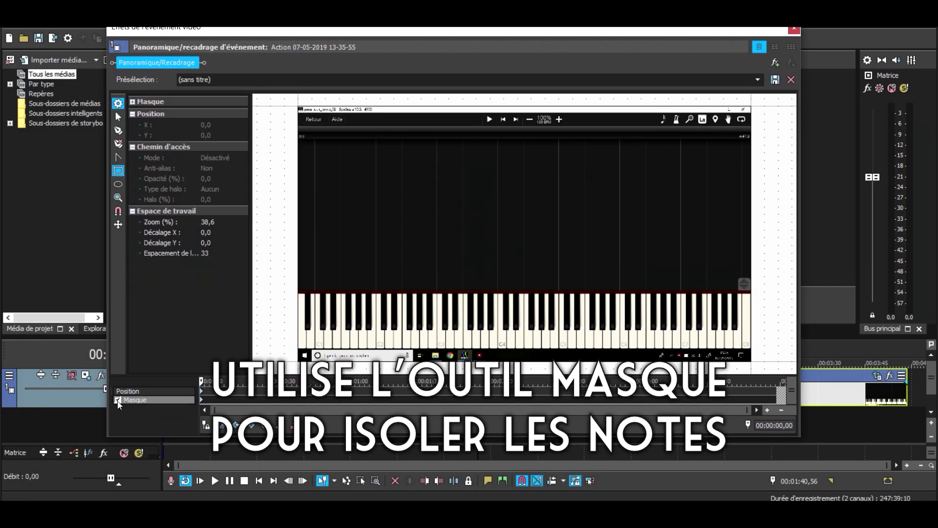
pyautogui.moveTo(291, 139); pyautogui.dragTo(756, 291)
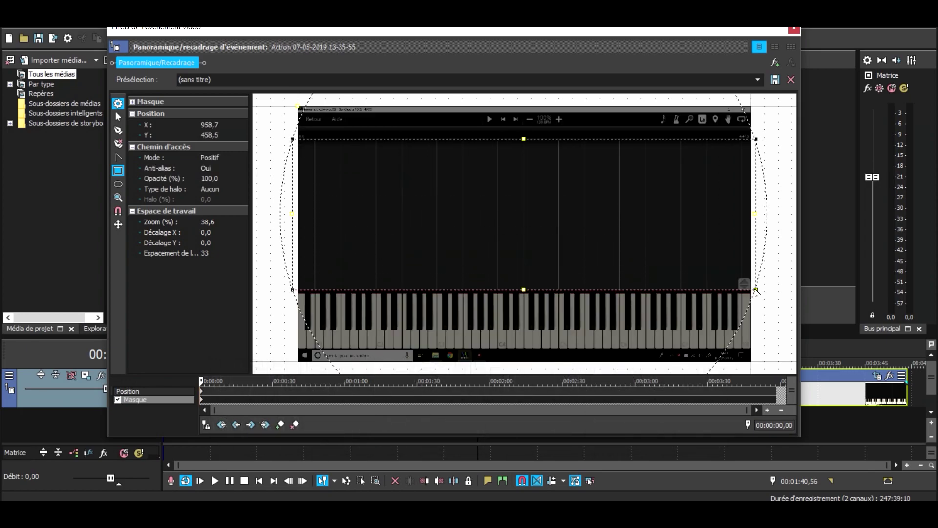
pyautogui.click(794, 29)
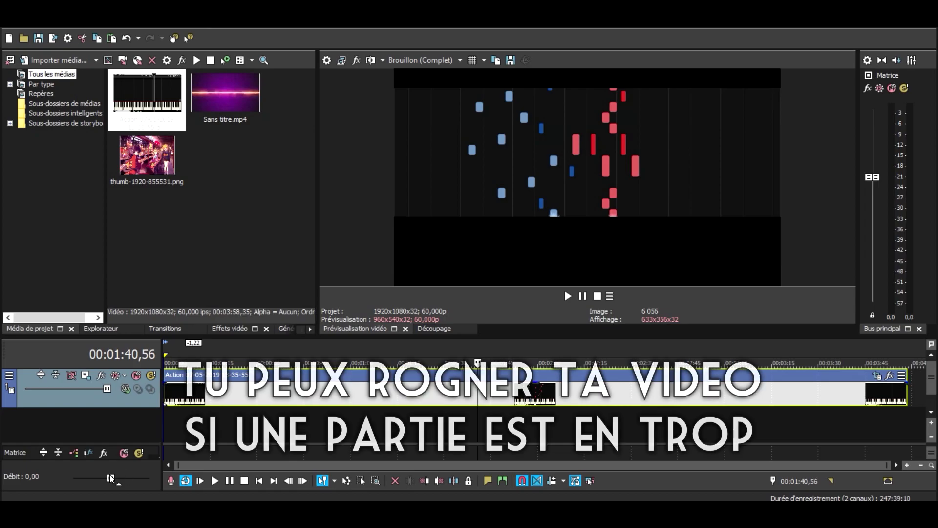
# - Split the clip near its beginning at 00:00:01,34
pyautogui.click(179, 416)
pyautogui.moveTo(181, 411); pyautogui.dragTo(198, 421)
pyautogui.scroll(3, 167, 416)
pyautogui.scroll(1, 166, 416)
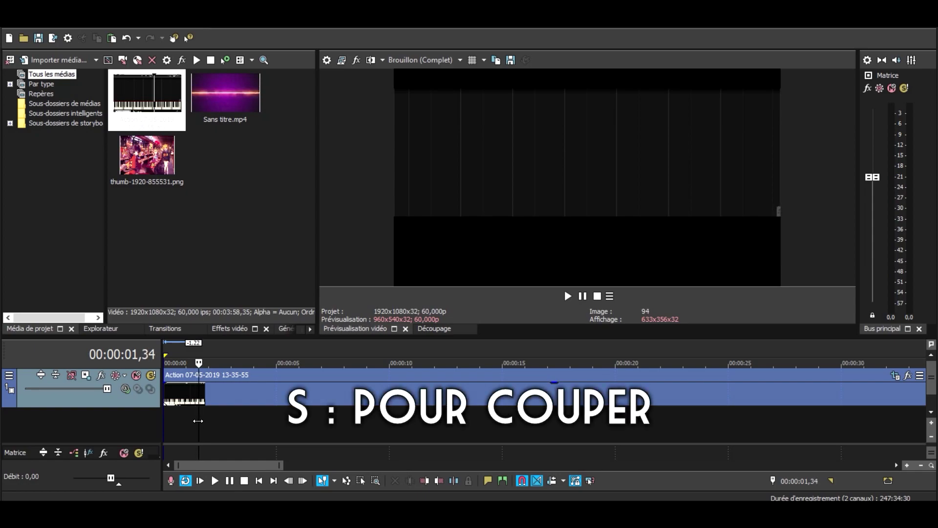
pyautogui.press('s')
# - Delete the short leading fragment and move the remaining clip to the start of the timeline
pyautogui.click(178, 404)
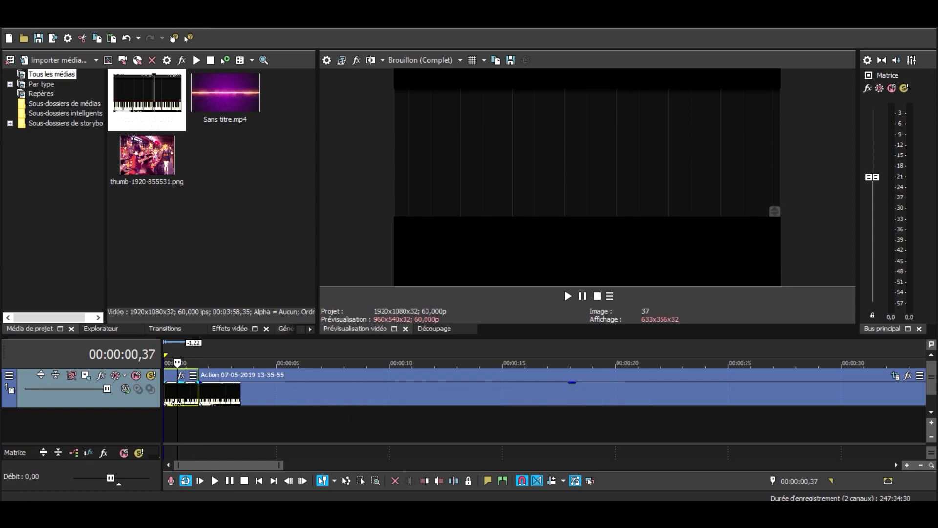
pyautogui.press('Delete')
pyautogui.click(236, 377)
pyautogui.moveTo(263, 377); pyautogui.dragTo(221, 375)
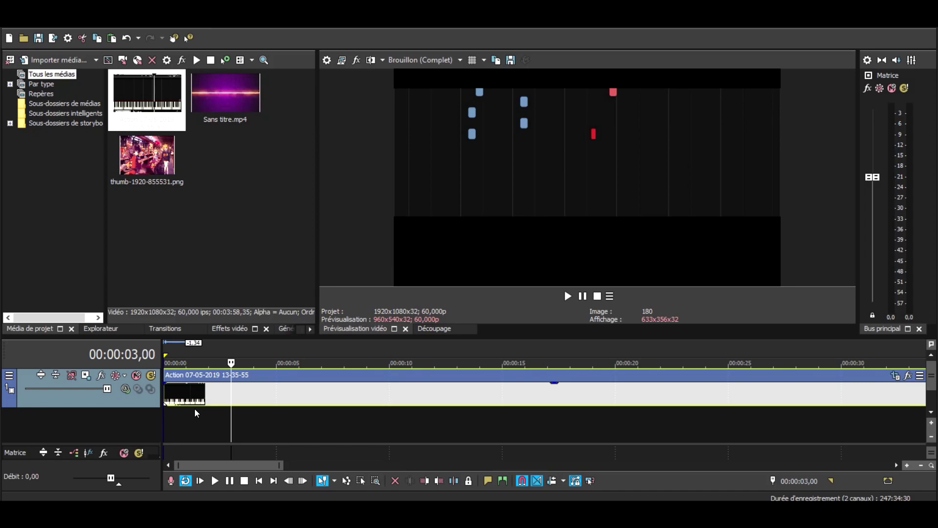
pyautogui.scroll(-10, 200, 406)
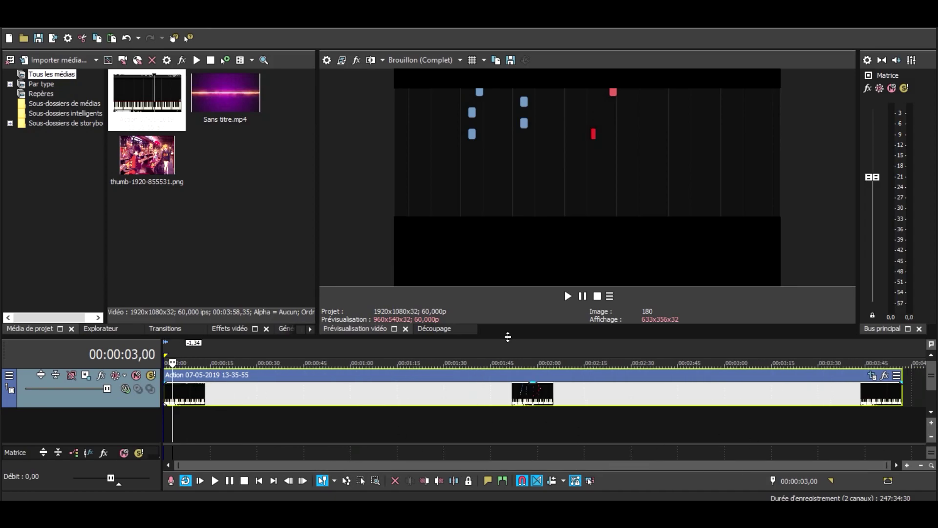
# - Enlarge the timeline area and duplicate the masked notes clip onto a new track below
pyautogui.moveTo(508, 287); pyautogui.dragTo(508, 287)
pyautogui.click(383, 327)
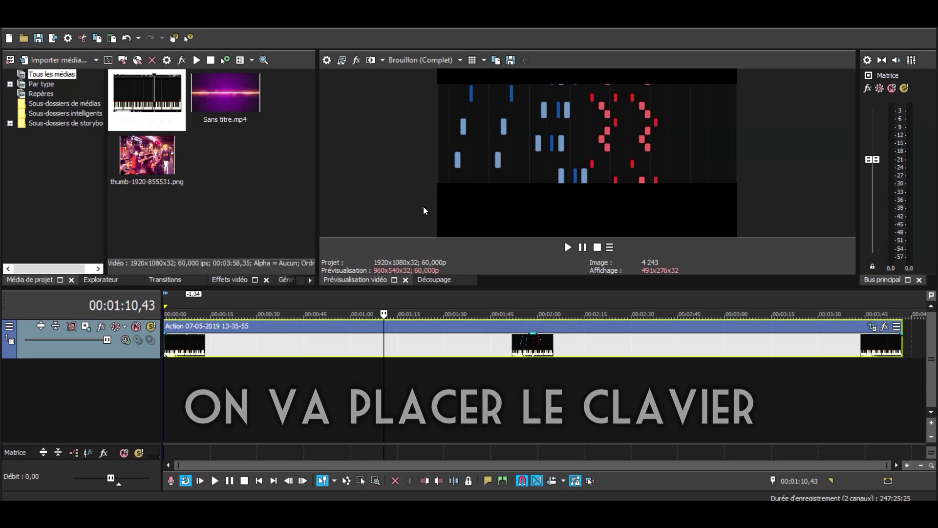
pyautogui.moveTo(244, 338); pyautogui.dragTo(246, 377)
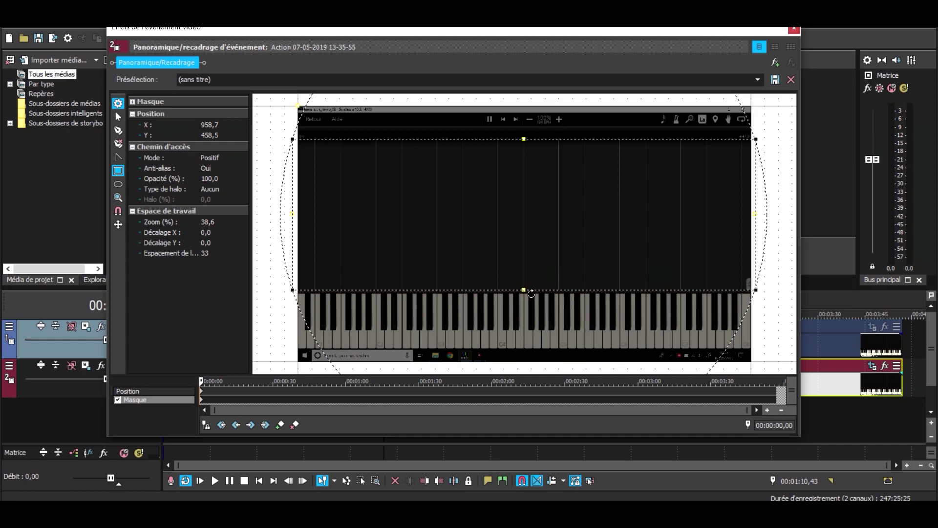
# - Reshape the lower clip's rectangular mask to isolate only the piano keyboard, and unmute track 1
pyautogui.moveTo(531, 294); pyautogui.dragTo(517, 348)
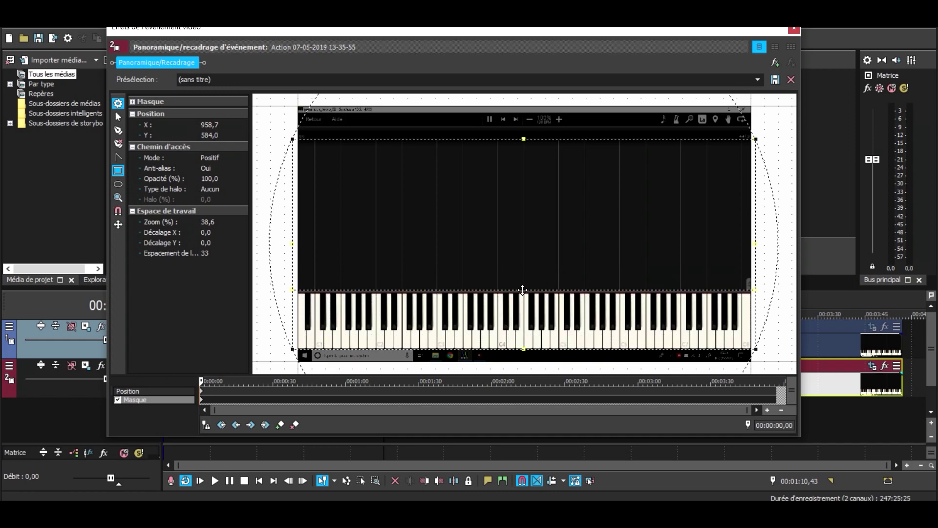
pyautogui.moveTo(524, 140); pyautogui.dragTo(506, 290)
pyautogui.click(794, 31)
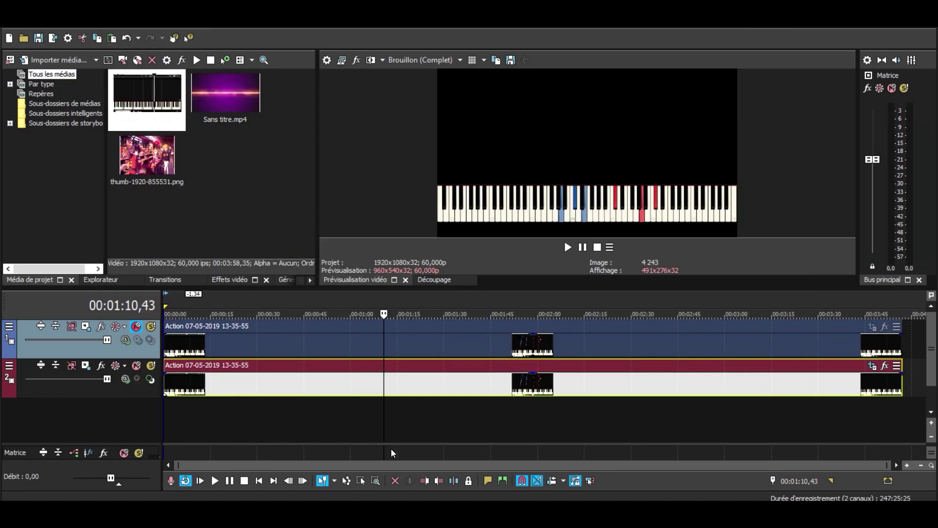
pyautogui.click(137, 327)
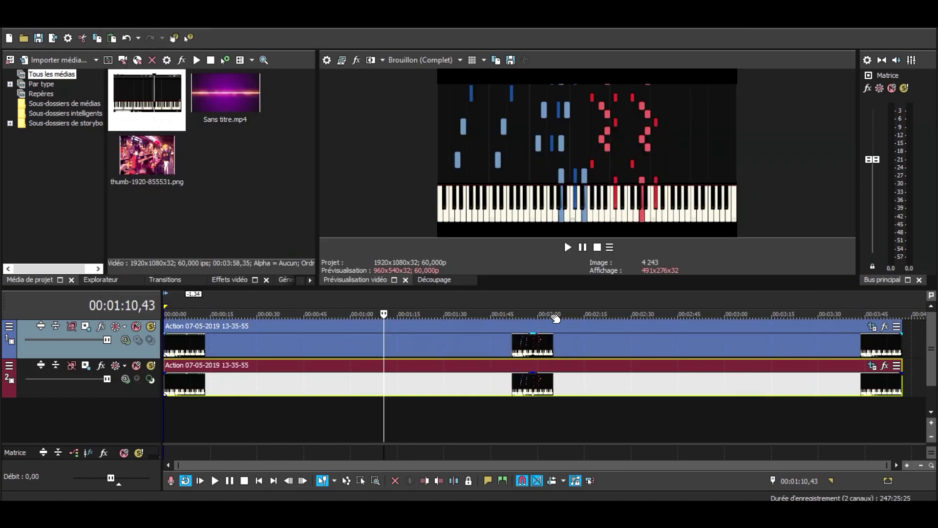
# - Add the Luminosité et contraste, Incrustation en chrominance and Codage HSL effects to the notes clip on track 1
pyautogui.click(589, 326)
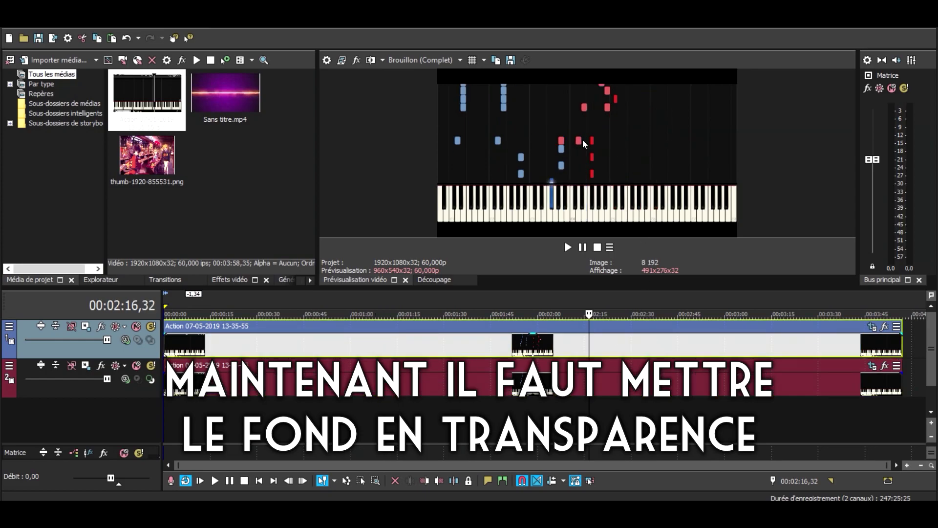
pyautogui.click(885, 328)
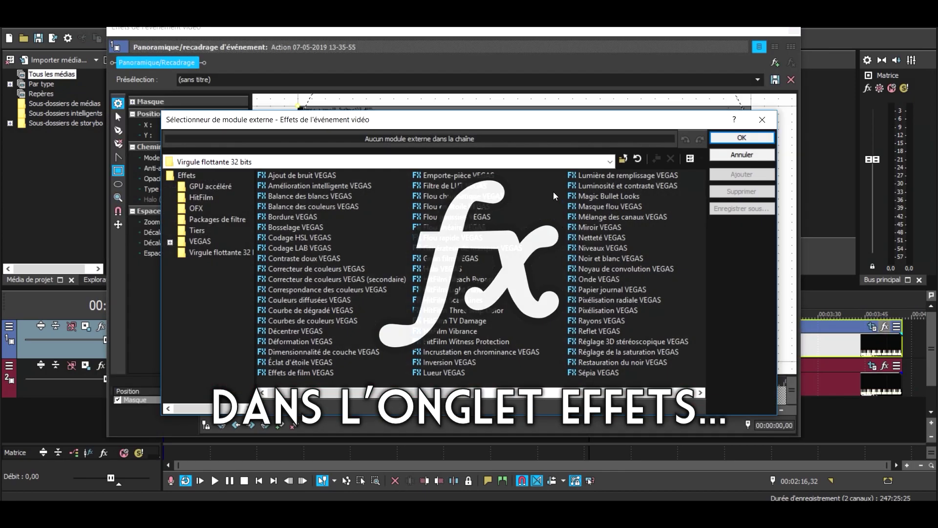
pyautogui.click(597, 185)
pyautogui.click(742, 174)
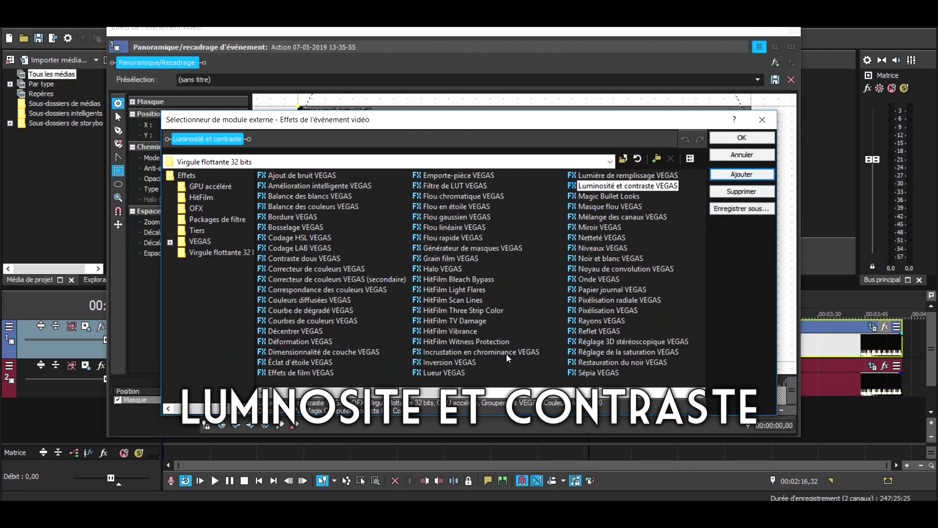
pyautogui.click(492, 350)
pyautogui.click(742, 174)
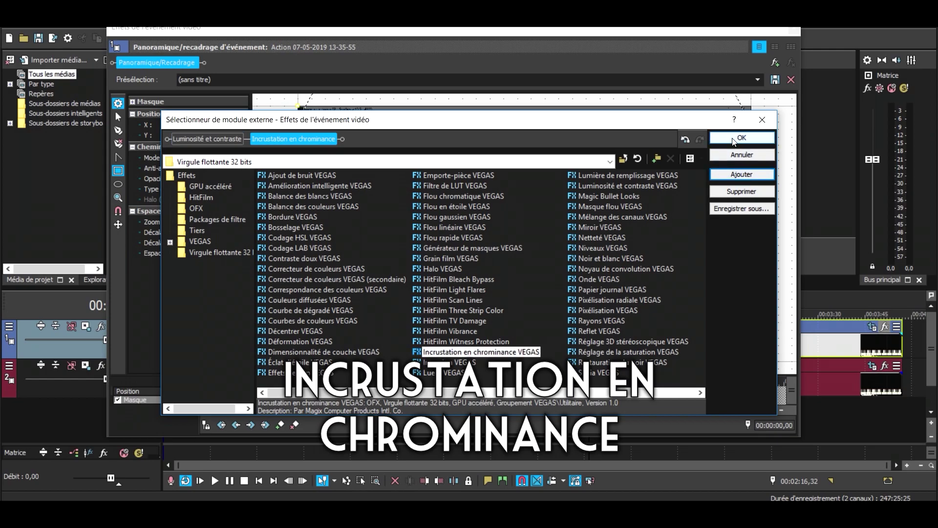
pyautogui.click(301, 238)
pyautogui.click(722, 176)
pyautogui.click(742, 138)
# - Disable the notes clip's chroma key for now and set Contraste to 0,497 in Luminosité et contraste
pyautogui.moveTo(518, 28); pyautogui.dragTo(638, 247)
pyautogui.click(428, 280)
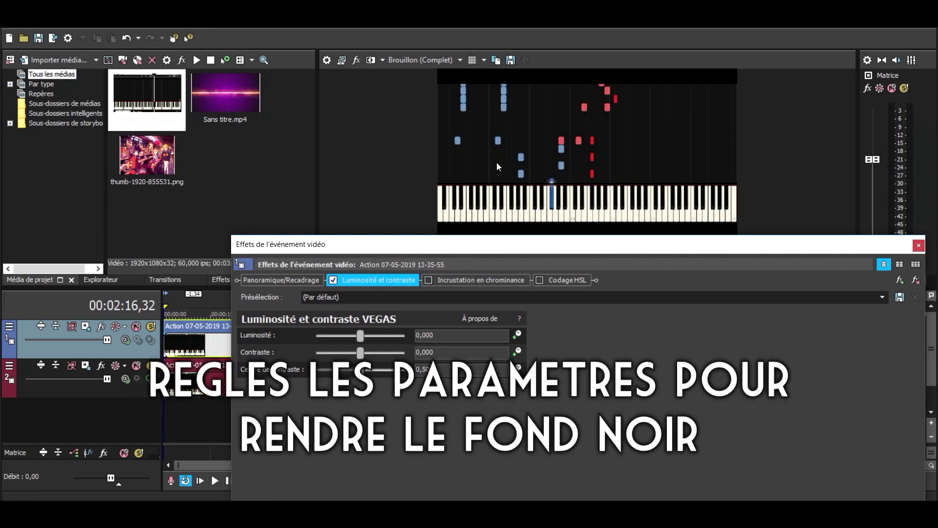
pyautogui.moveTo(362, 354); pyautogui.dragTo(384, 355)
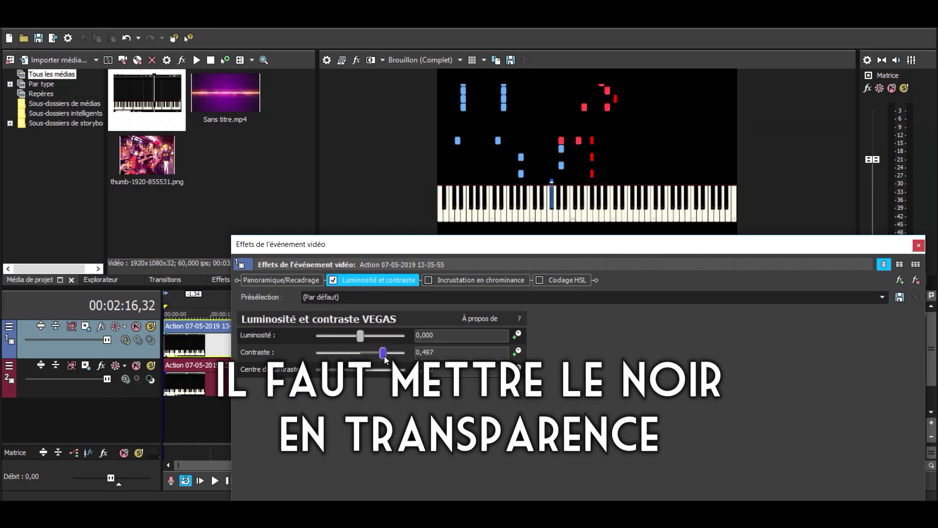
# - Enable Incrustation en chrominance on the notes clip with black (0; 0,0; 0,0) as key colour, and enable Codage HSL
pyautogui.click(442, 279)
pyautogui.click(367, 337)
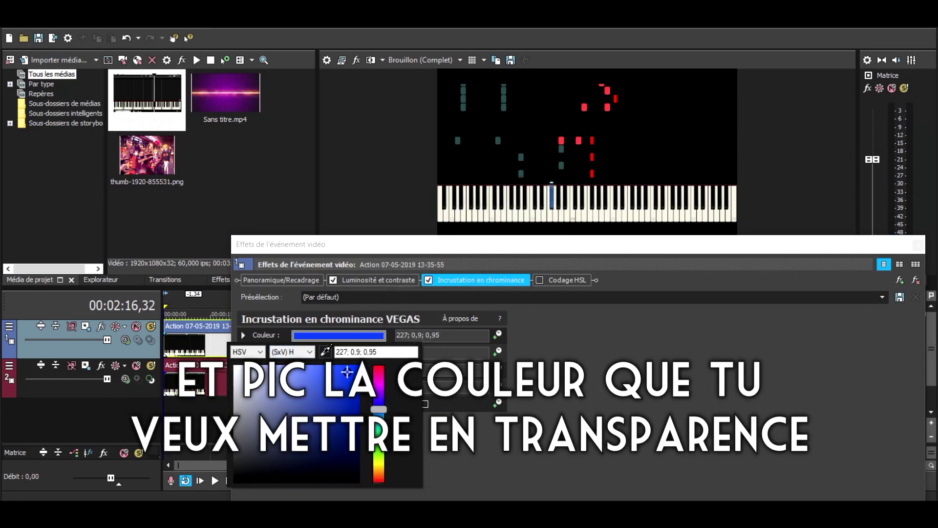
pyautogui.click(646, 136)
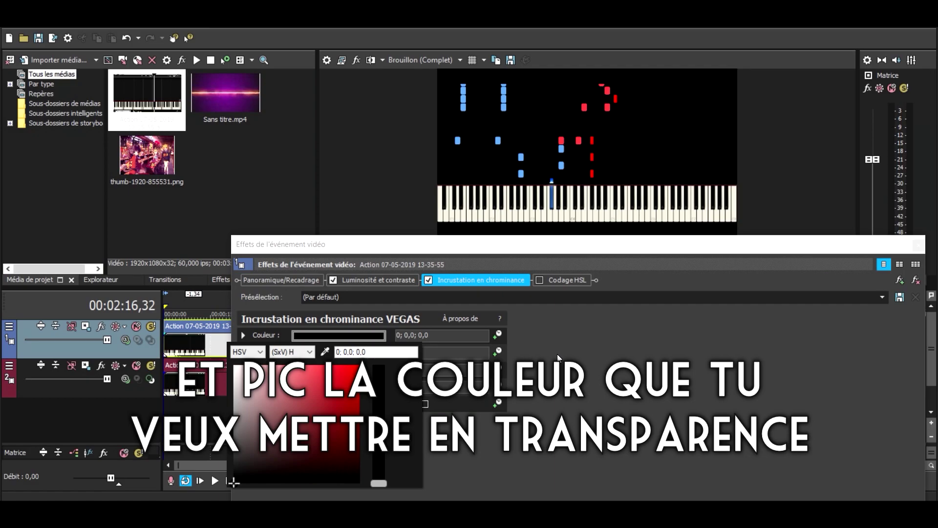
pyautogui.click(539, 279)
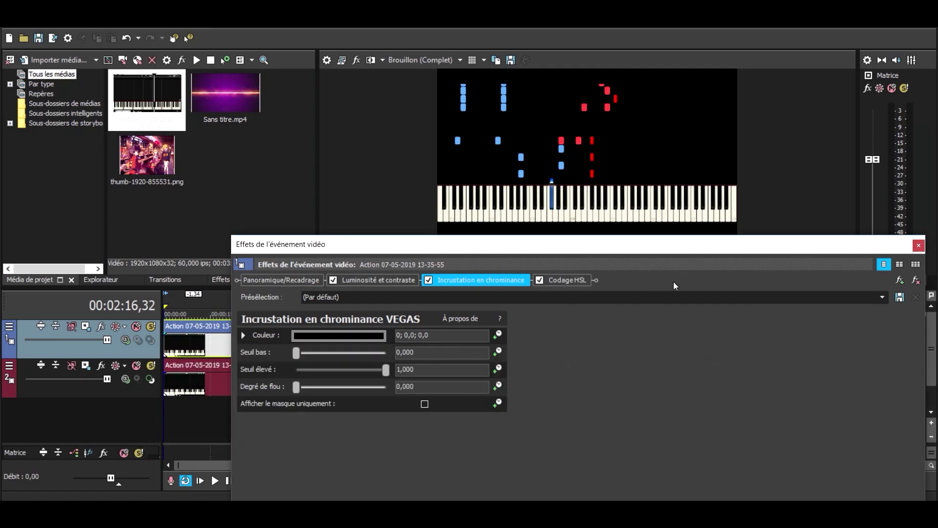
pyautogui.moveTo(771, 250); pyautogui.dragTo(615, 203)
pyautogui.click(761, 201)
# - Add the Luminosité et contraste and Codage HSL effects to the keyboard clip on track 2
pyautogui.click(563, 369)
pyautogui.click(885, 367)
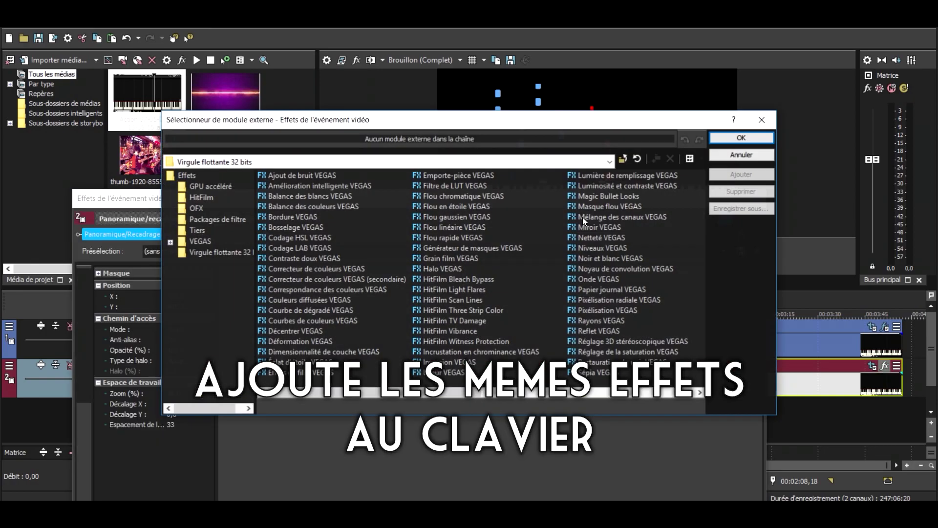
pyautogui.click(629, 186)
pyautogui.click(740, 175)
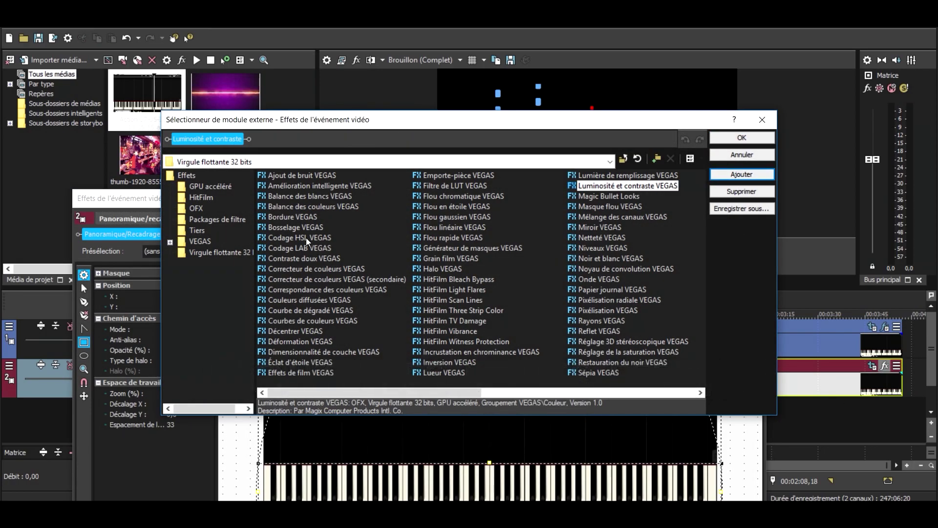
pyautogui.click(300, 238)
pyautogui.click(732, 174)
pyautogui.click(733, 139)
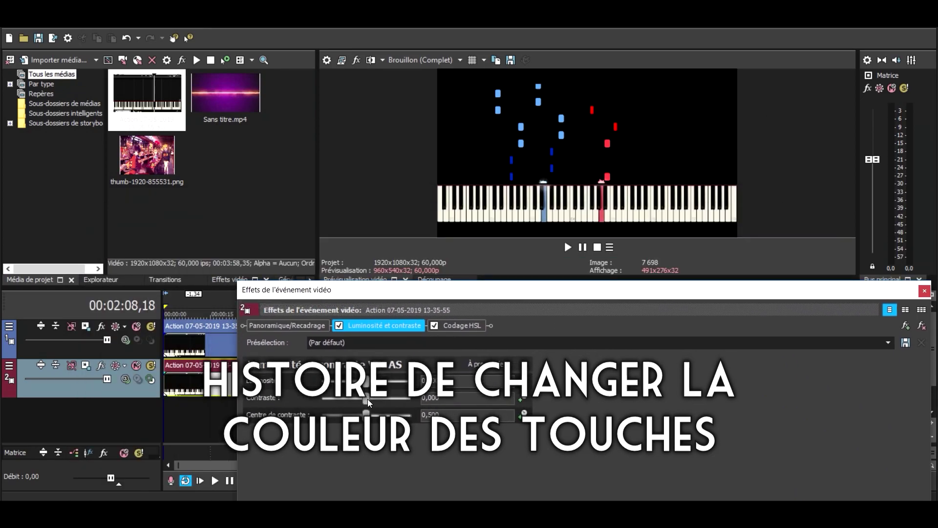
# - Set the keyboard clip's Contraste to 0,102 and its Codage HSL Saturation to 1,170
pyautogui.moveTo(368, 403); pyautogui.dragTo(374, 404)
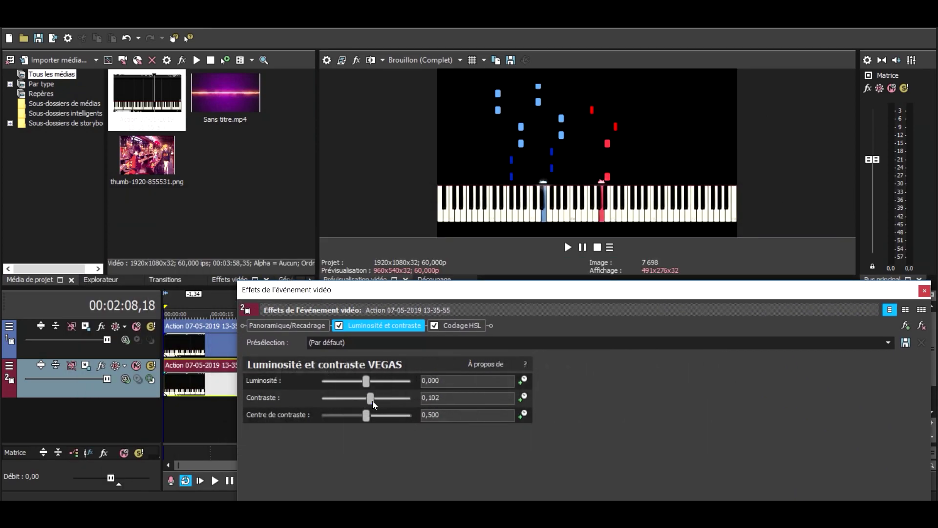
pyautogui.click(456, 326)
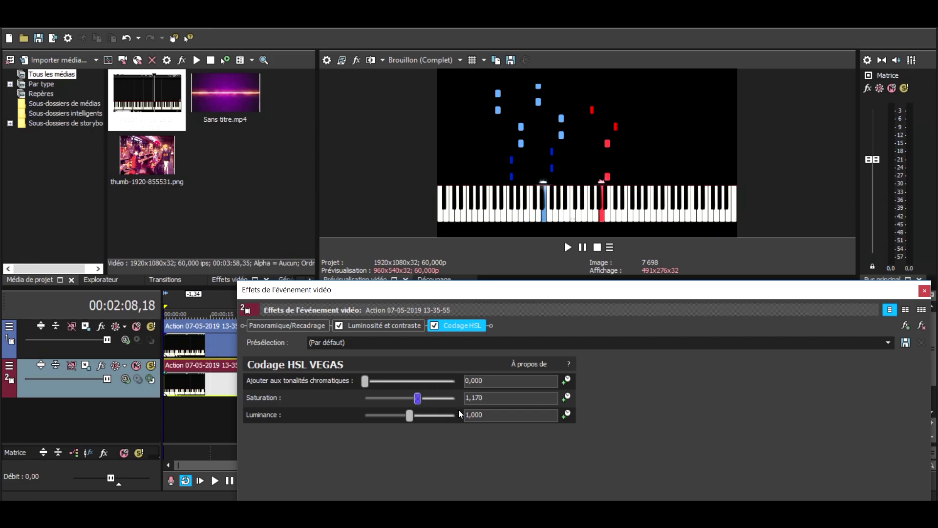
pyautogui.moveTo(615, 299); pyautogui.dragTo(485, 269)
pyautogui.click(793, 261)
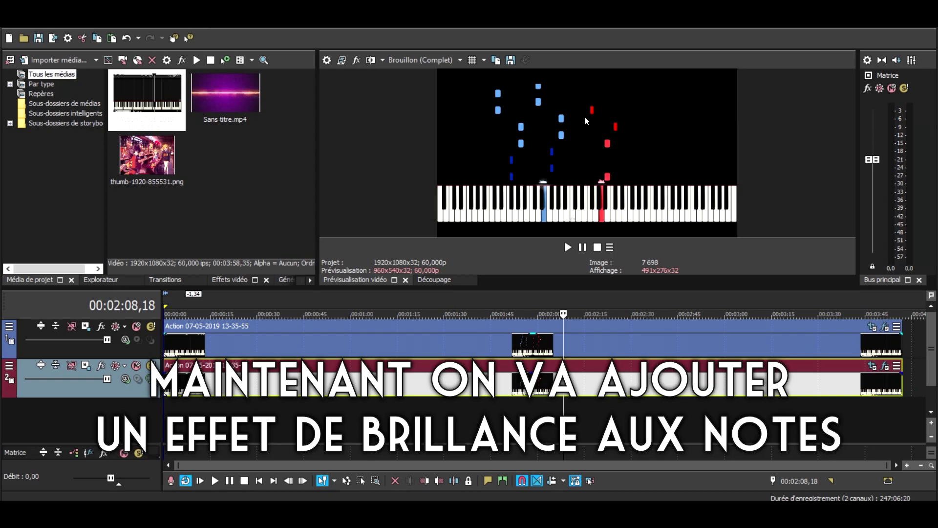
# - Insert a new video track above the notes track and duplicate the notes clip onto it
pyautogui.click(269, 338)
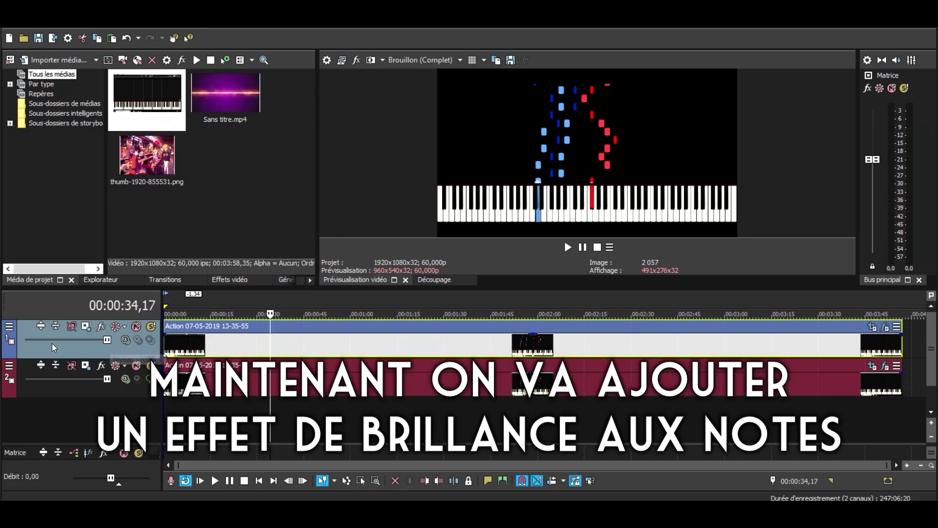
pyautogui.rightClick(115, 347)
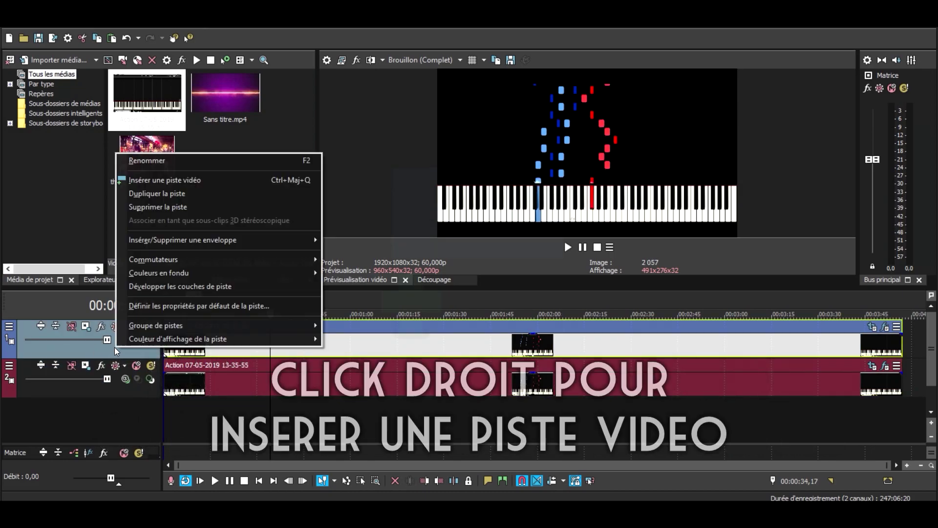
pyautogui.click(155, 179)
pyautogui.moveTo(280, 376); pyautogui.dragTo(280, 334)
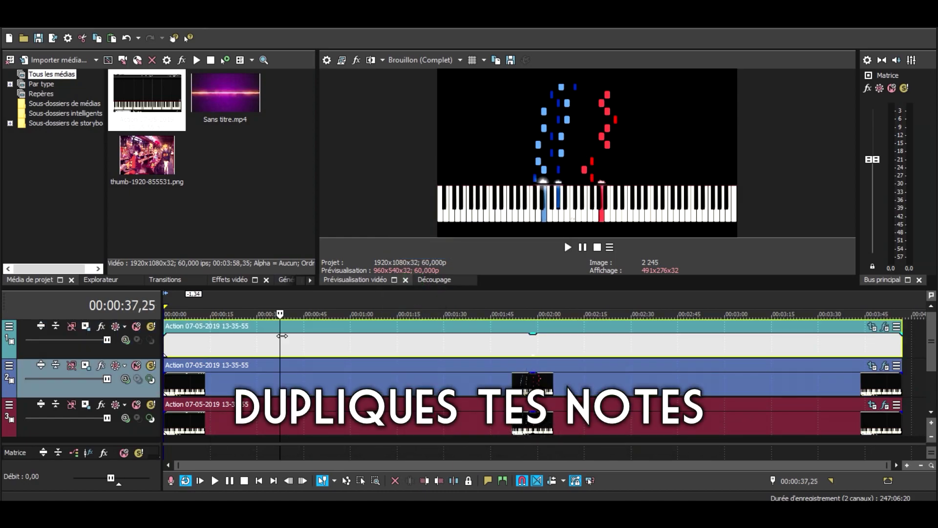
# - Add the Flou gaussien effect to the duplicated notes clip on track 1
pyautogui.click(563, 328)
pyautogui.click(884, 327)
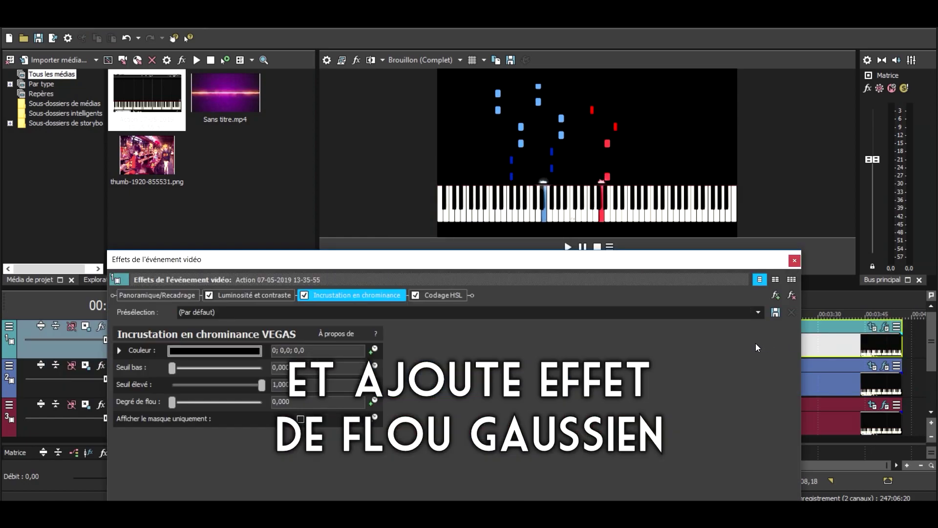
pyautogui.click(776, 295)
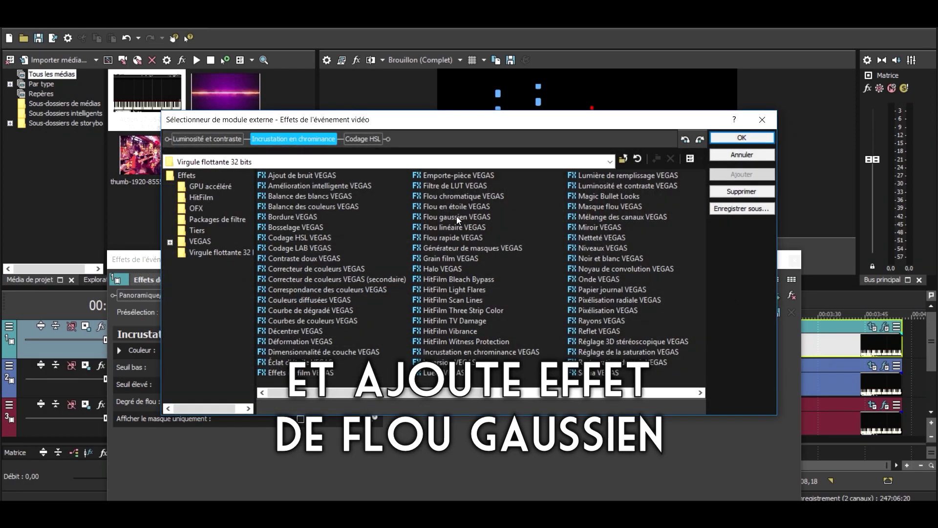
pyautogui.click(460, 217)
pyautogui.click(742, 174)
pyautogui.click(733, 139)
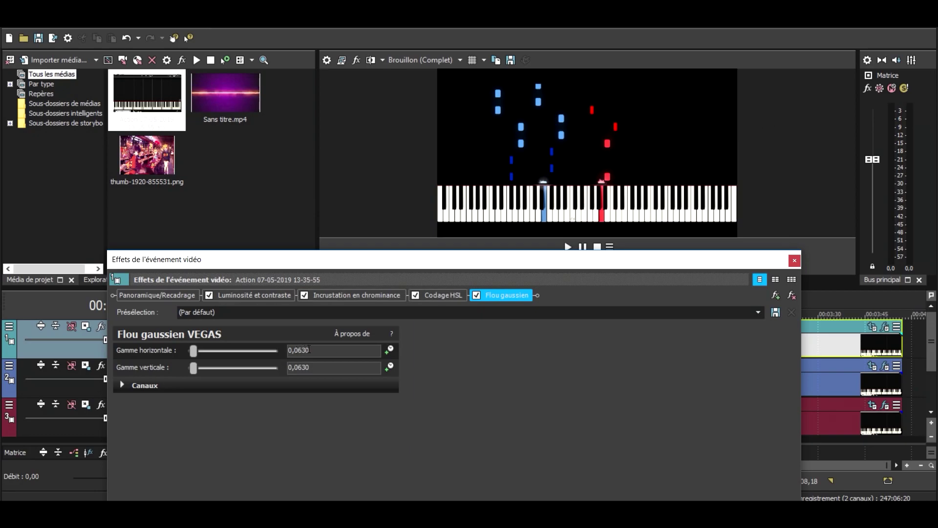
# - Set the duplicated notes clip's Flou gaussien to 0,0200 for both Gamme horizontale and Gamme verticale
pyautogui.write('200')
pyautogui.click(306, 367)
pyautogui.press('Return')
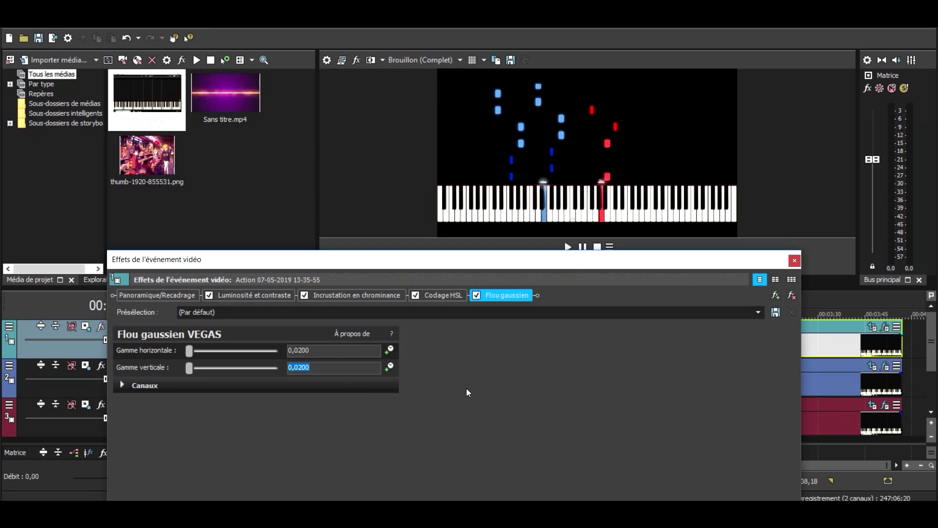
pyautogui.click(795, 261)
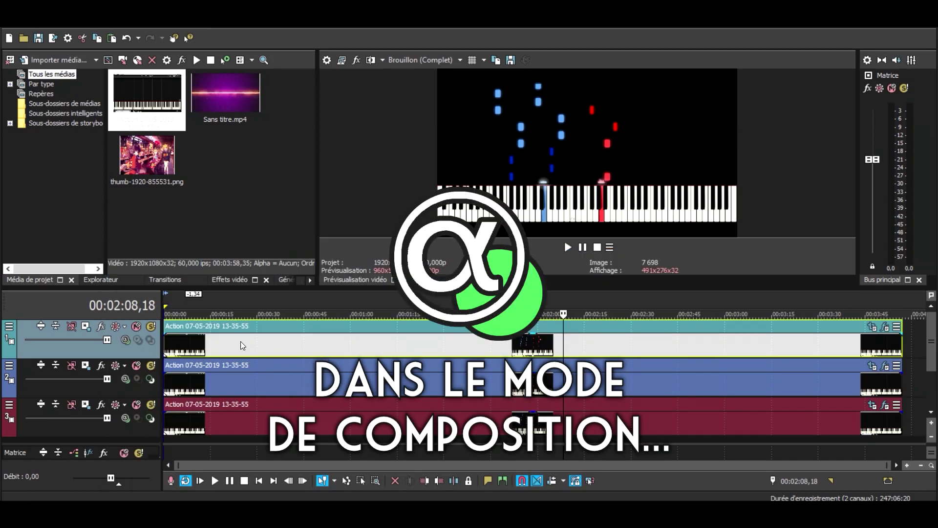
# - Set the compositing mode of the blurred notes track to Ajouter and of the sharp notes track to Écran
pyautogui.click(125, 340)
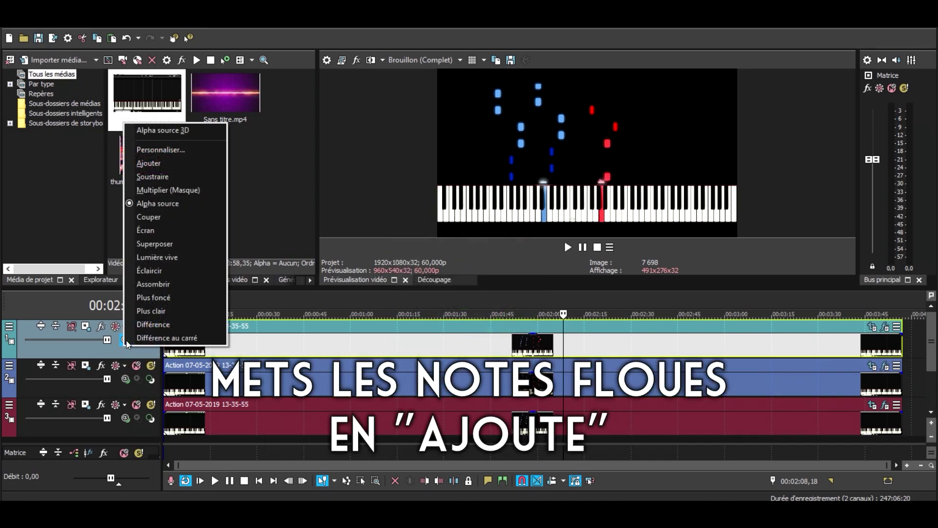
pyautogui.click(146, 164)
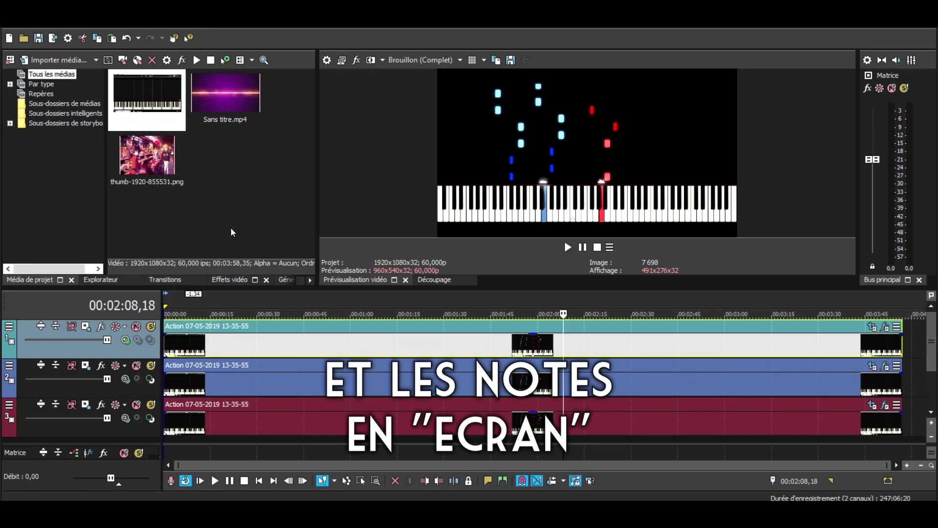
pyautogui.click(126, 378)
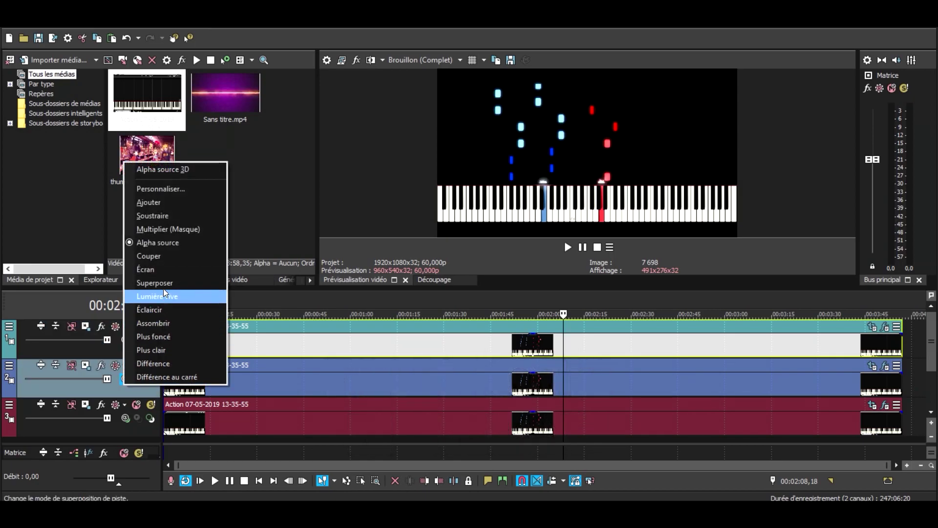
pyautogui.click(147, 272)
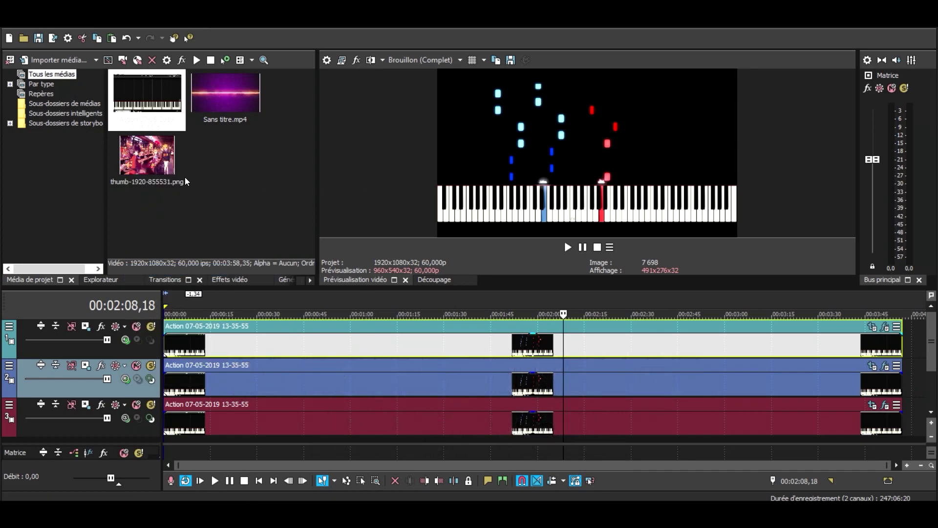
# - Insert a new video track and place it below the keyboard track
pyautogui.moveTo(545, 288); pyautogui.dragTo(545, 242)
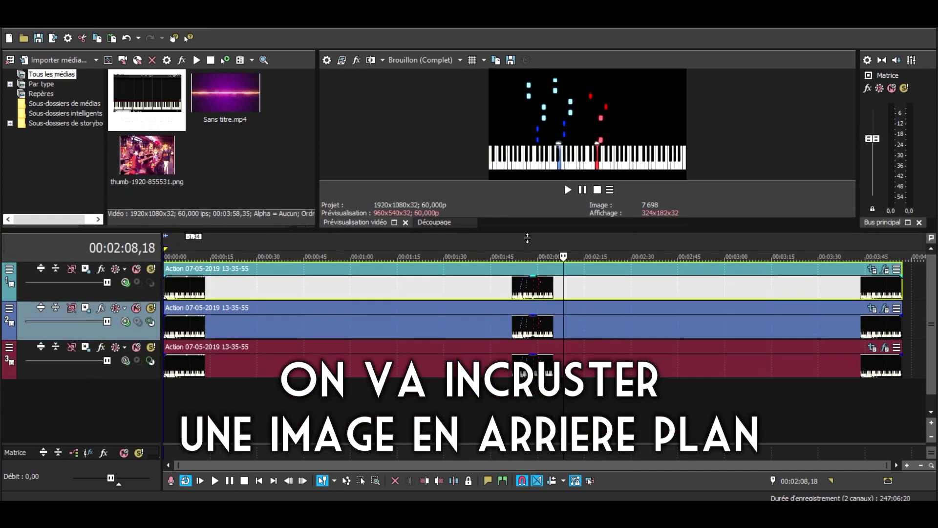
pyautogui.click(113, 387)
pyautogui.rightClick(114, 384)
pyautogui.click(147, 228)
pyautogui.moveTo(151, 385); pyautogui.dragTo(148, 444)
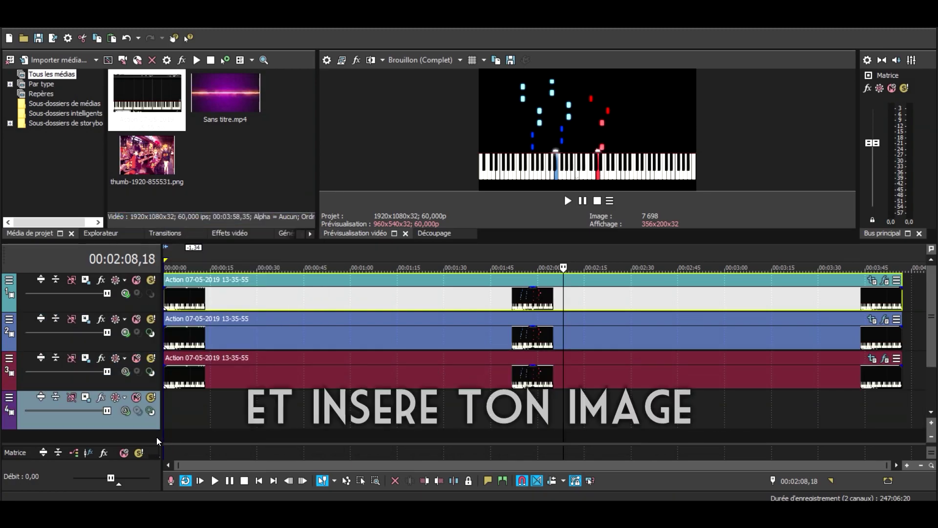
# - Place thumb-1920-855531.png at the start of track 4 and extend it to the end of the other clips
pyautogui.click(187, 411)
pyautogui.moveTo(138, 162); pyautogui.dragTo(161, 418)
pyautogui.moveTo(223, 420); pyautogui.dragTo(902, 419)
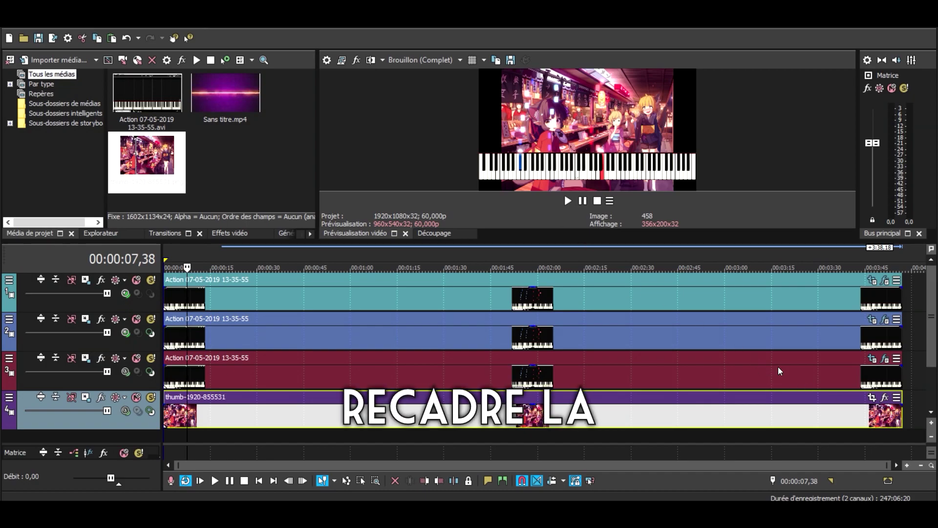
# - Crop the background image to fill the video frame and adjust the crop area's vertical position so the characters show above the keyboard
pyautogui.click(873, 397)
pyautogui.moveTo(534, 264); pyautogui.dragTo(323, 73)
pyautogui.moveTo(320, 147); pyautogui.dragTo(320, 201)
pyautogui.moveTo(363, 70); pyautogui.dragTo(170, 45)
pyautogui.moveTo(566, 243); pyautogui.dragTo(564, 333)
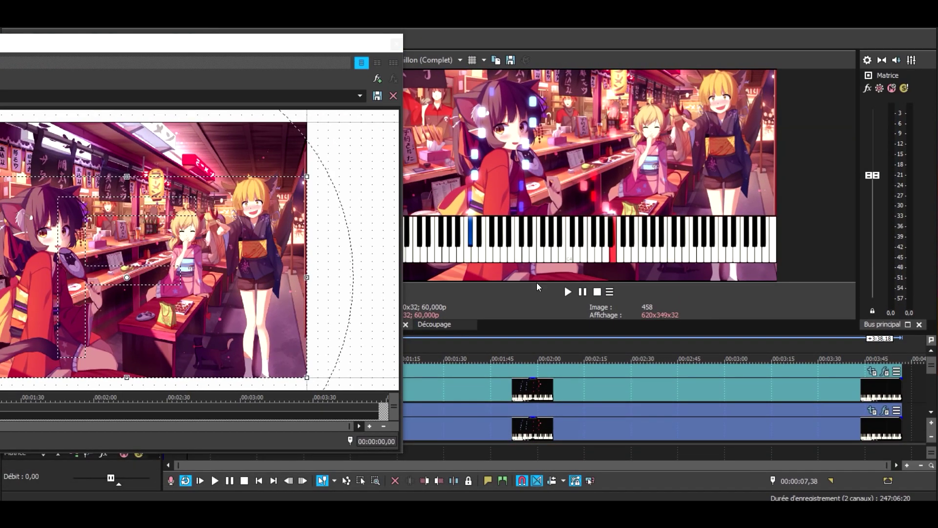
pyautogui.press('Up')
pyautogui.press('Up')
pyautogui.press('Up')
pyautogui.press('Up')
pyautogui.press('Up')
pyautogui.press('Up')
pyautogui.press('Up')
pyautogui.press('Up')
pyautogui.press('Up')
pyautogui.press('Up')
pyautogui.press('Down')
pyautogui.press('Down')
pyautogui.press('Down')
pyautogui.press('Down')
pyautogui.press('Down')
pyautogui.press('Down')
pyautogui.press('Down')
pyautogui.press('Down')
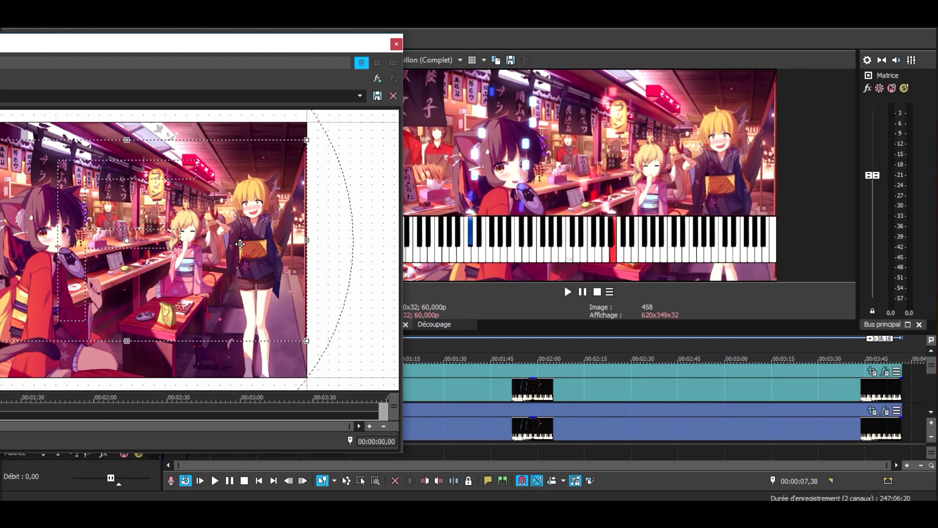
pyautogui.press('Down')
pyautogui.press('Down')
pyautogui.press('Down')
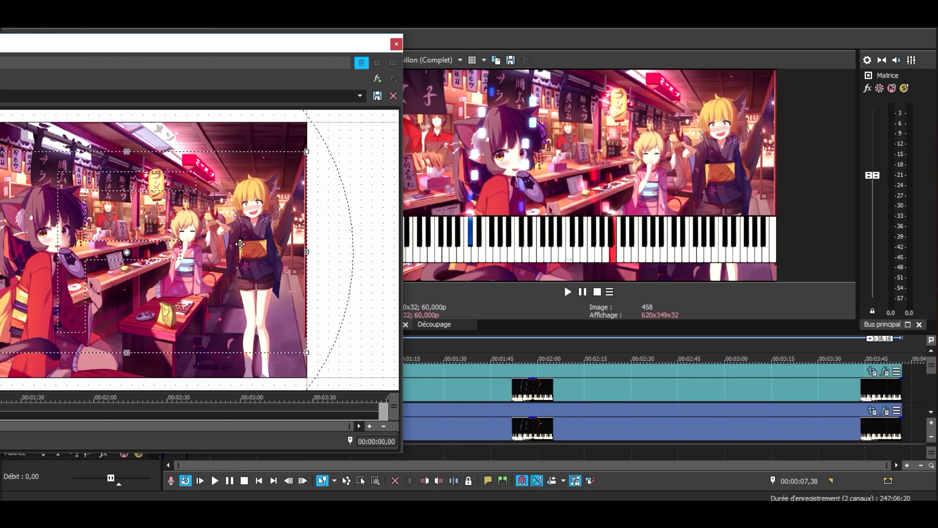
pyautogui.click(397, 44)
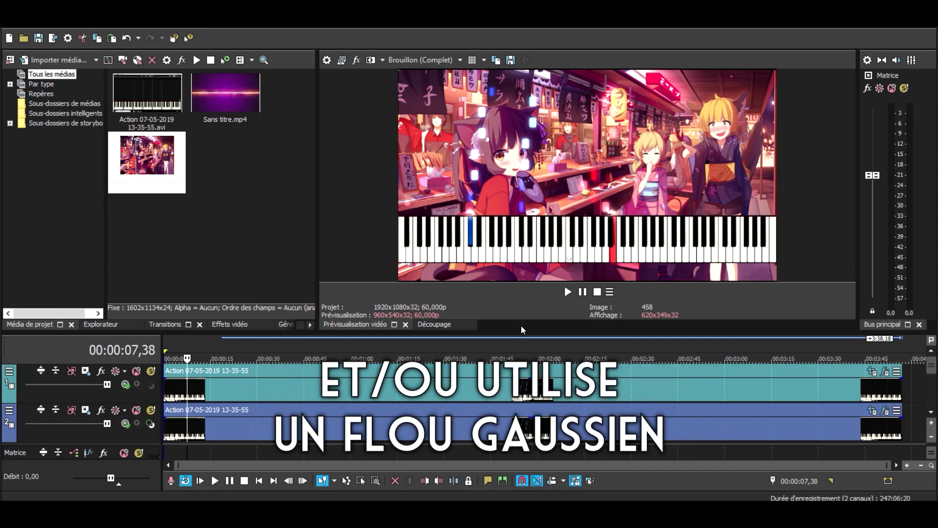
# - Split the background image clip on track 4 at 00:00:02,22
pyautogui.moveTo(533, 324)
pyautogui.mouseDown()
pyautogui.moveTo(540, 247)
pyautogui.moveTo(544, 310)
pyautogui.mouseUp()
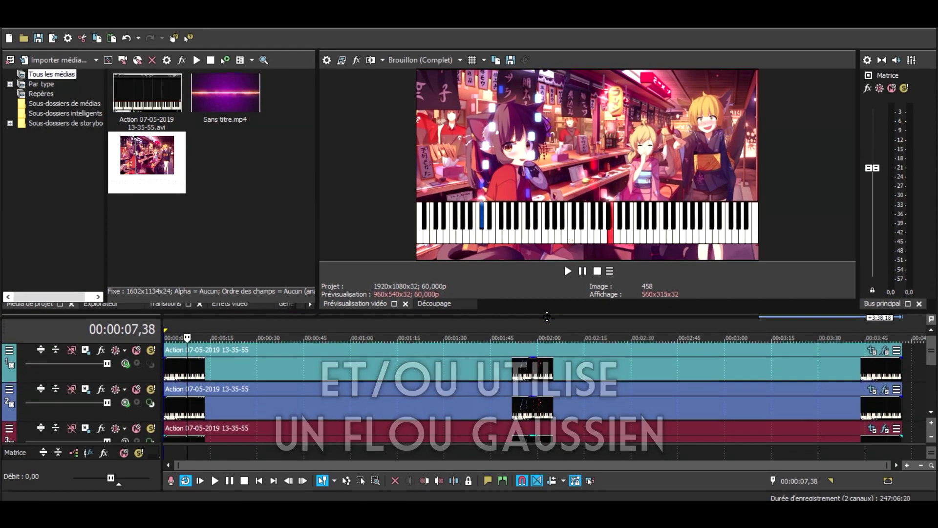
pyautogui.moveTo(933, 365); pyautogui.dragTo(933, 399)
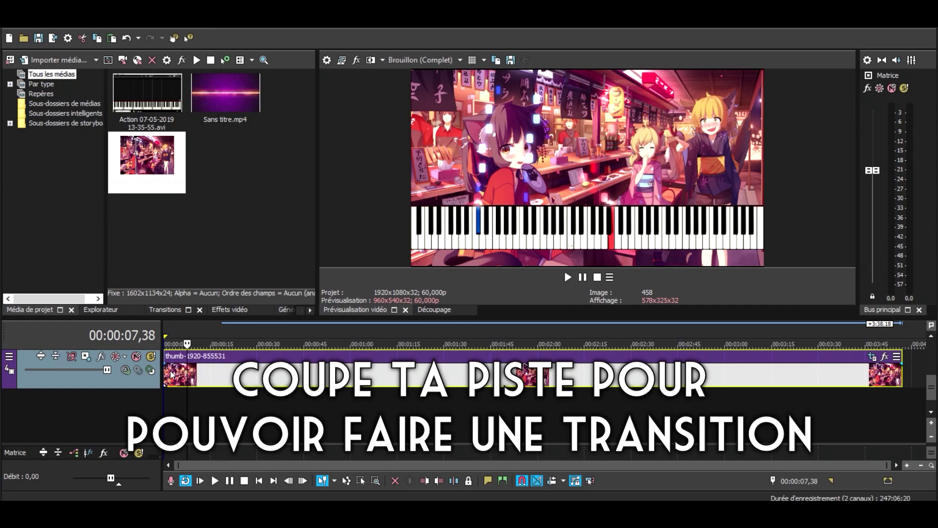
pyautogui.scroll(5, 171, 374)
pyautogui.scroll(2, 244, 373)
pyautogui.click(255, 409)
pyautogui.moveTo(255, 409); pyautogui.dragTo(203, 413)
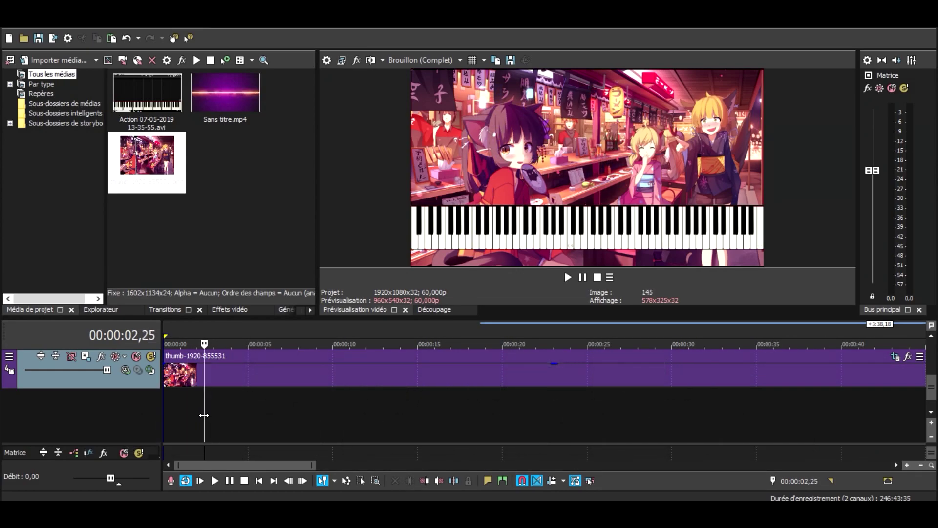
pyautogui.scroll(3, 268, 382)
pyautogui.click(272, 376)
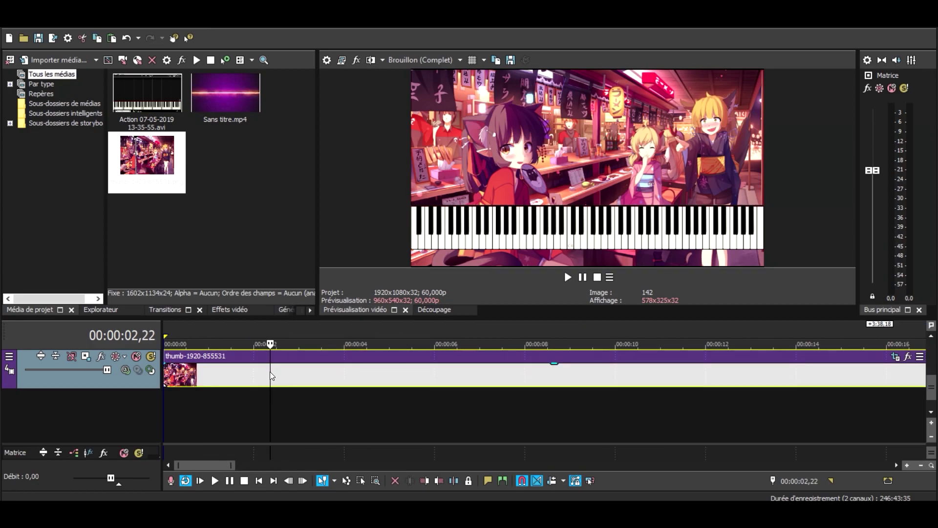
pyautogui.press('s')
# - Add the Luminosité et contraste and Flou gaussien effects to the second part of the background image
pyautogui.click(337, 372)
pyautogui.scroll(-8, 338, 371)
pyautogui.click(911, 356)
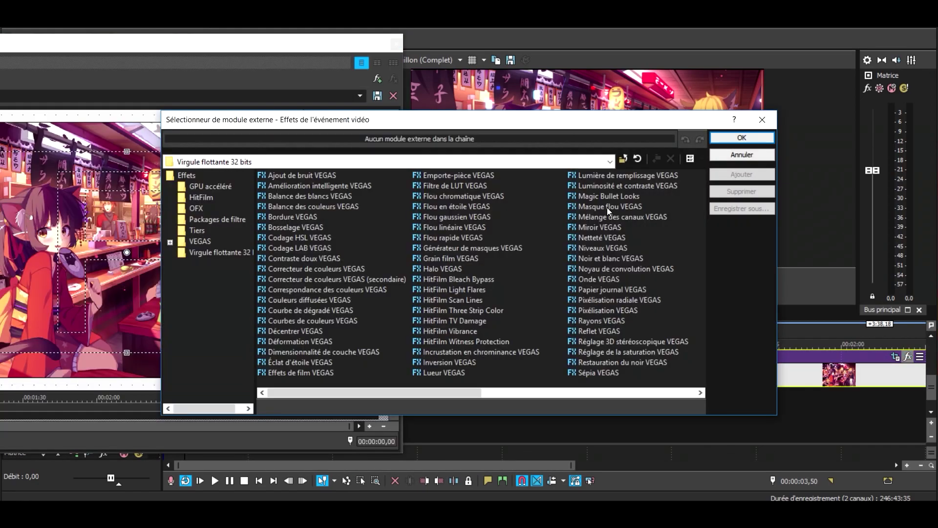
pyautogui.click(598, 186)
pyautogui.click(741, 175)
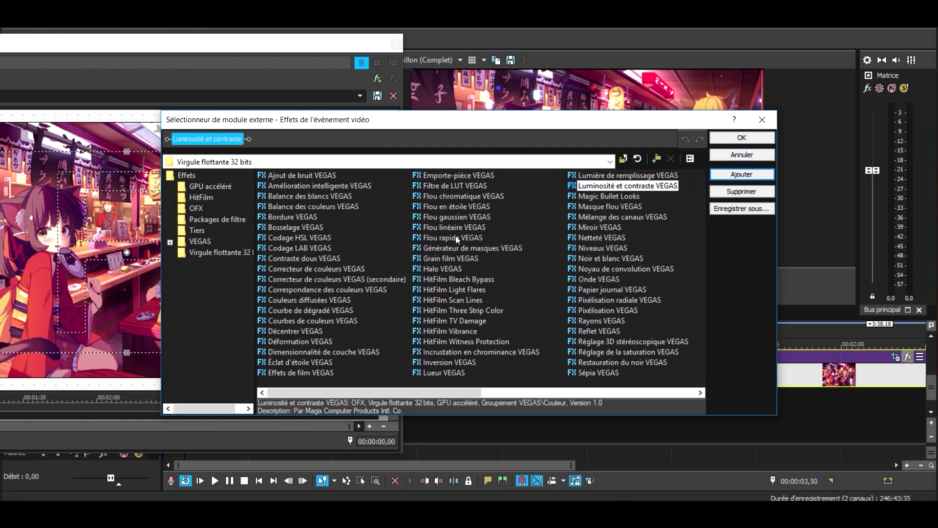
pyautogui.click(462, 218)
pyautogui.doubleClick(461, 217)
pyautogui.press('Return')
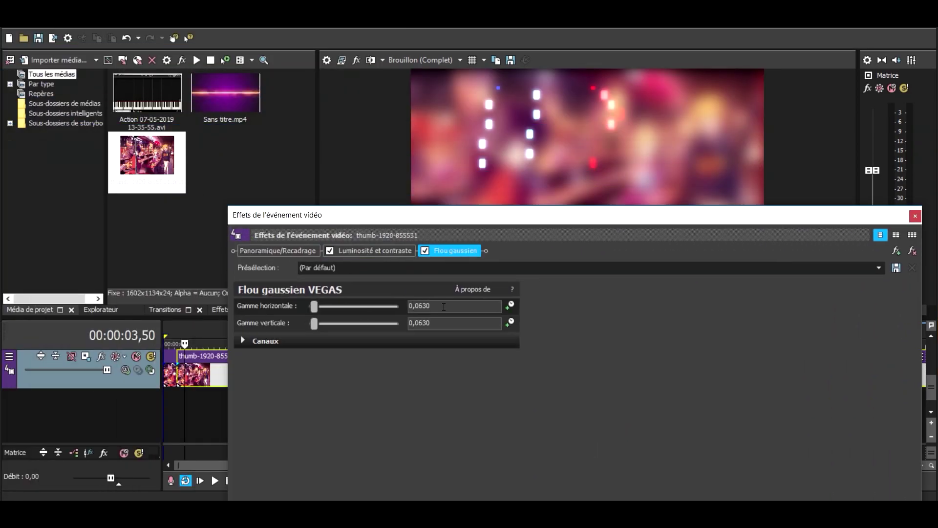
# - Reduce the second image part's Flou gaussien ranges and darken it with Luminosité et contraste
pyautogui.moveTo(425, 330); pyautogui.dragTo(419, 327)
pyautogui.write('2')
pyautogui.press('Return')
pyautogui.click(375, 250)
pyautogui.moveTo(357, 307); pyautogui.dragTo(351, 324)
pyautogui.moveTo(532, 218); pyautogui.dragTo(347, 209)
pyautogui.click(730, 207)
# - Extend the first image part over the second by 1,26 to make a crossfade, and preview the transition
pyautogui.scroll(2, 188, 400)
pyautogui.scroll(4, 223, 402)
pyautogui.click(282, 376)
pyautogui.scroll(2, 282, 377)
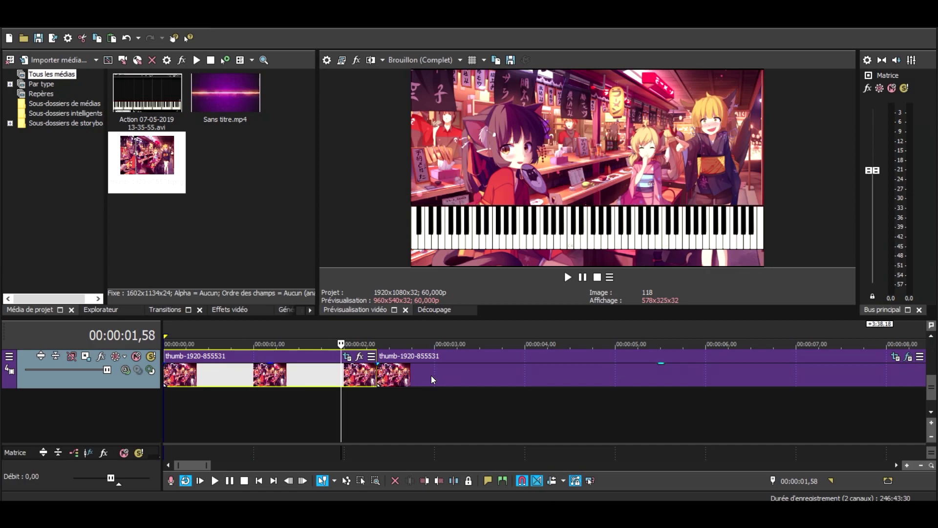
pyautogui.moveTo(454, 375); pyautogui.dragTo(506, 376)
pyautogui.click(390, 391)
pyautogui.press('space')
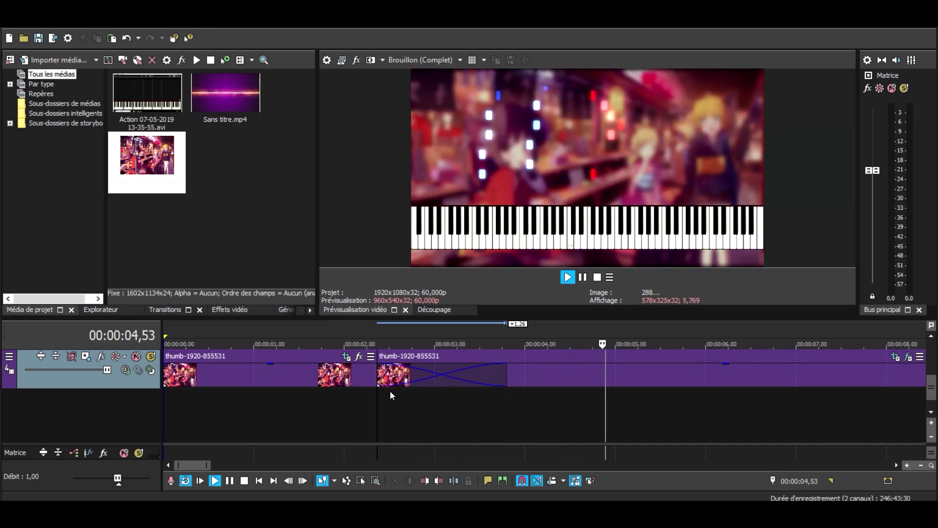
pyautogui.press('space')
# - Set the sharp notes clip's Codage HSL Saturation to 1,061 and Luminance to 2,000 on track 2
pyautogui.scroll(-4, 413, 397)
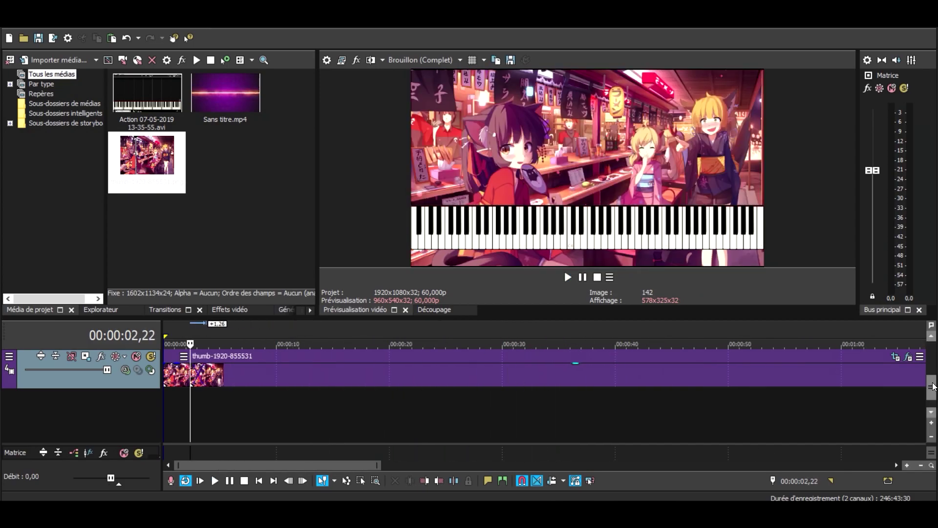
pyautogui.click(258, 402)
pyautogui.moveTo(932, 386); pyautogui.dragTo(935, 357)
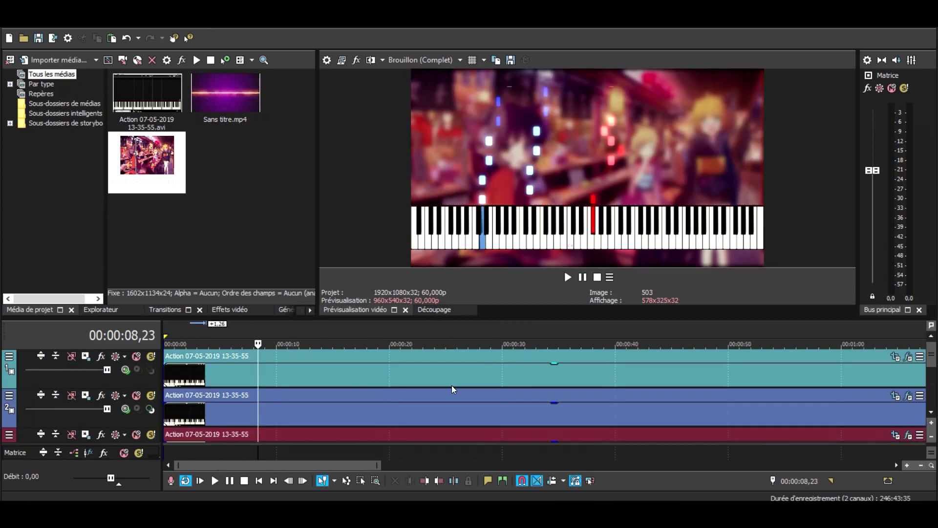
pyautogui.click(450, 391)
pyautogui.scroll(-3, 561, 393)
pyautogui.click(908, 397)
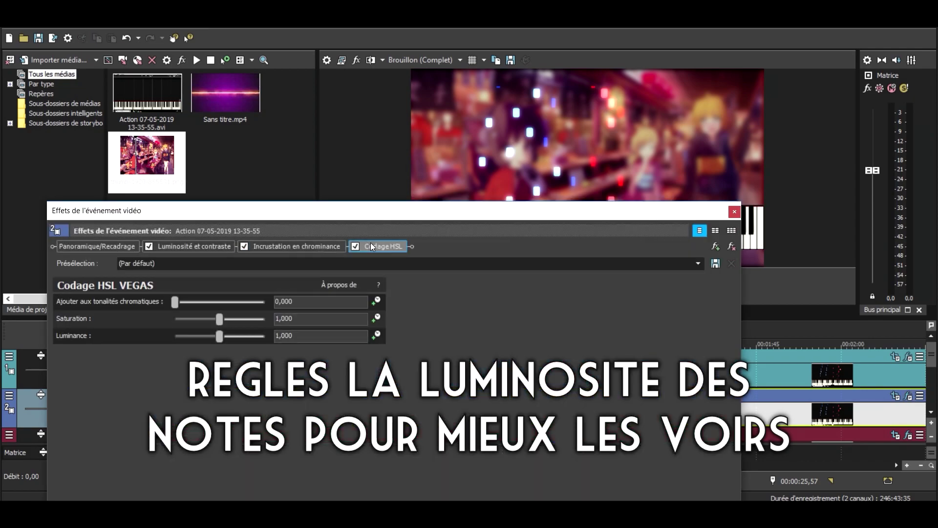
pyautogui.moveTo(329, 393)
pyautogui.mouseDown()
pyautogui.moveTo(371, 388)
pyautogui.moveTo(331, 377)
pyautogui.mouseUp()
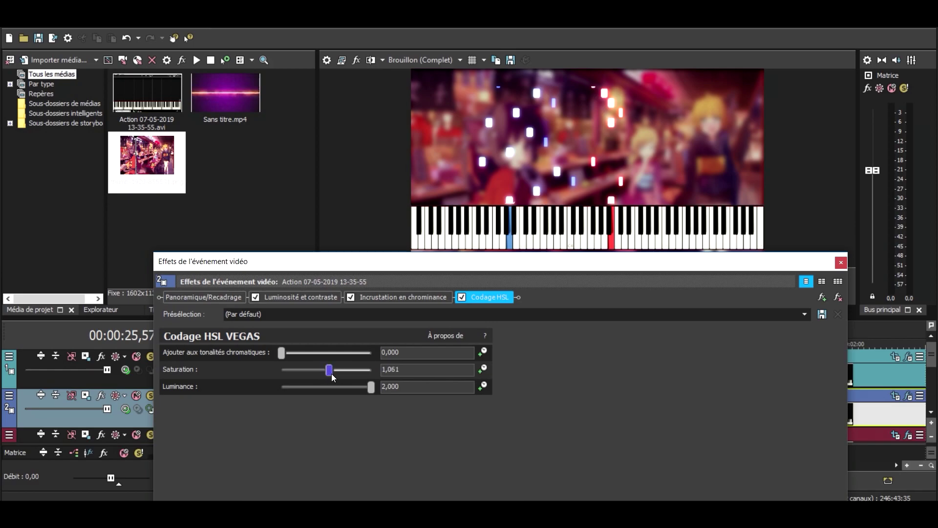
pyautogui.click(841, 263)
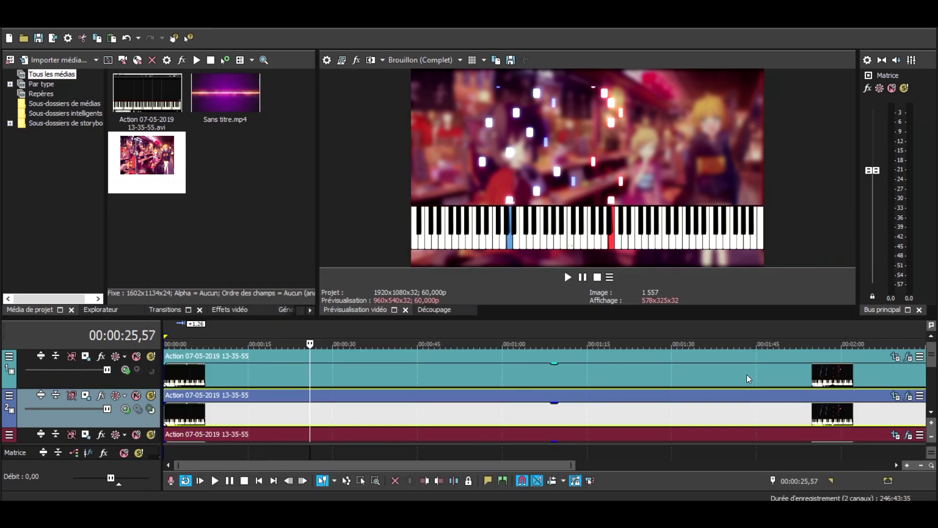
# - Set the keyboard clip's Codage HSL Luminance to 1,279 on track 3
pyautogui.scroll(-1, 907, 411)
pyautogui.click(733, 398)
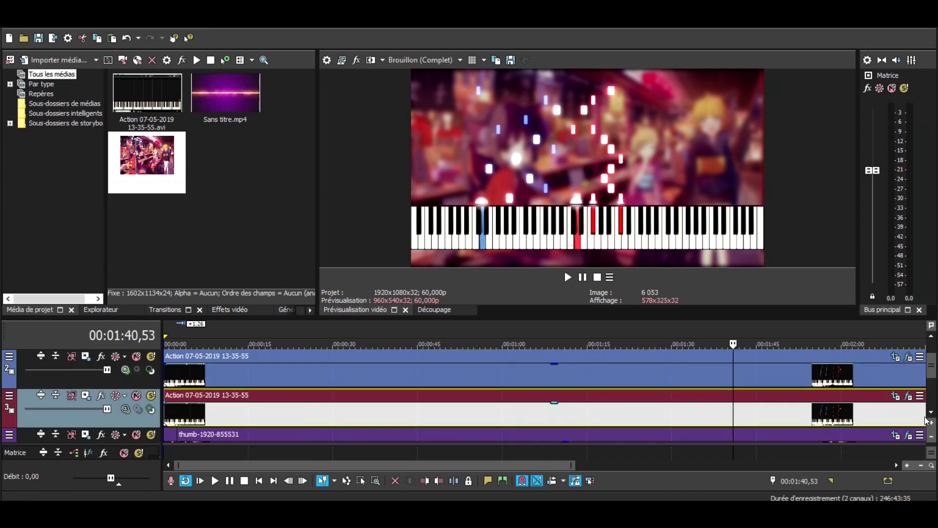
pyautogui.click(908, 397)
pyautogui.moveTo(327, 389); pyautogui.dragTo(341, 391)
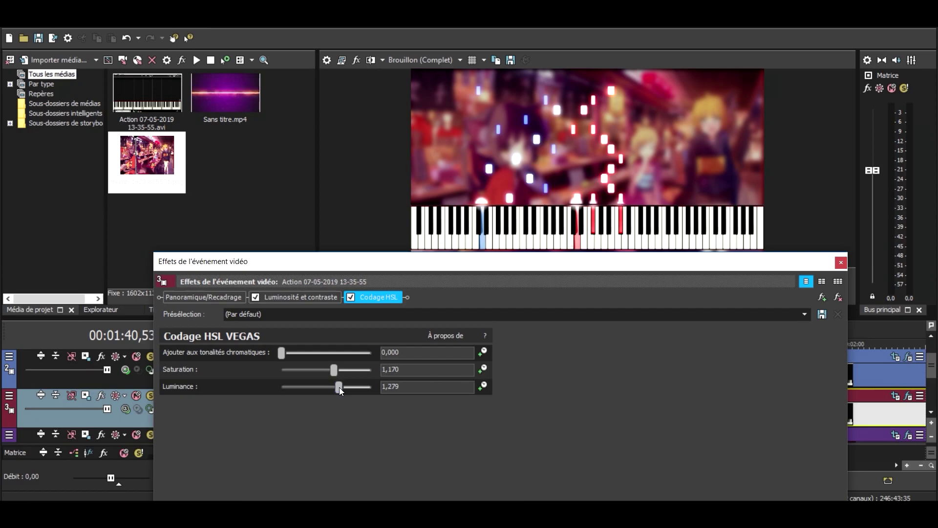
pyautogui.click(841, 263)
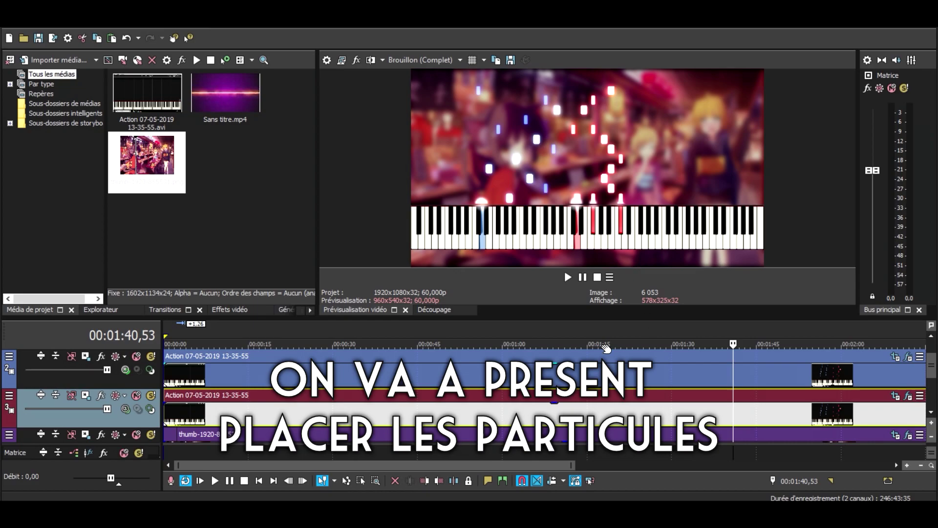
# - Insert two empty video tracks above the keyboard clip's track
pyautogui.moveTo(589, 317); pyautogui.dragTo(589, 257)
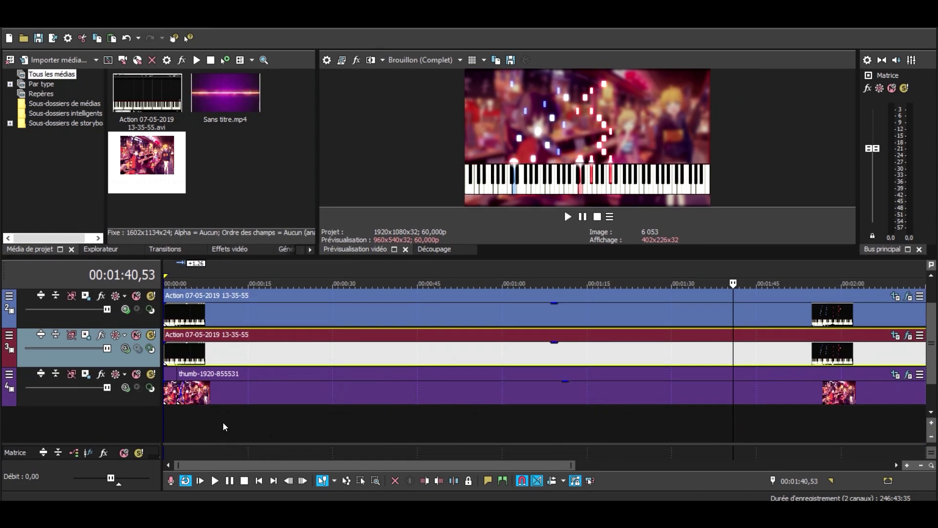
pyautogui.click(223, 423)
pyautogui.rightClick(140, 360)
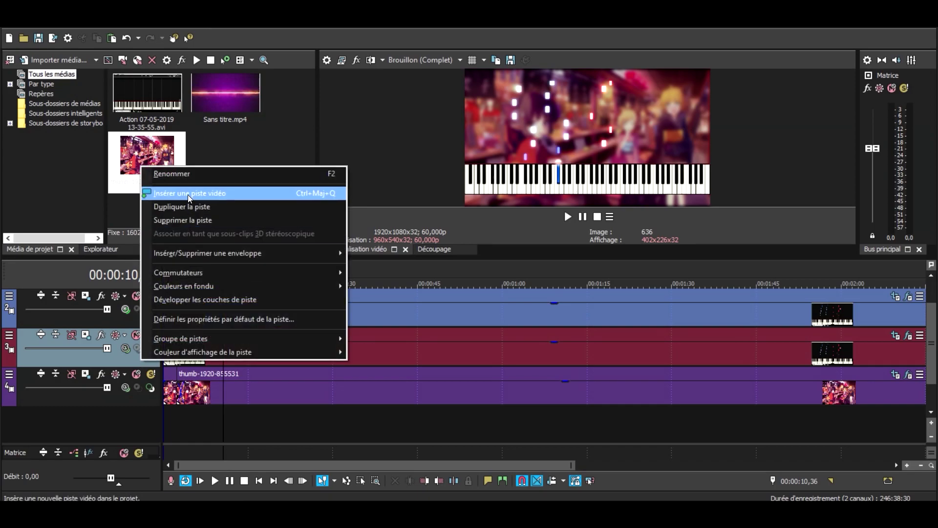
pyautogui.click(188, 194)
pyautogui.rightClick(148, 349)
pyautogui.click(221, 205)
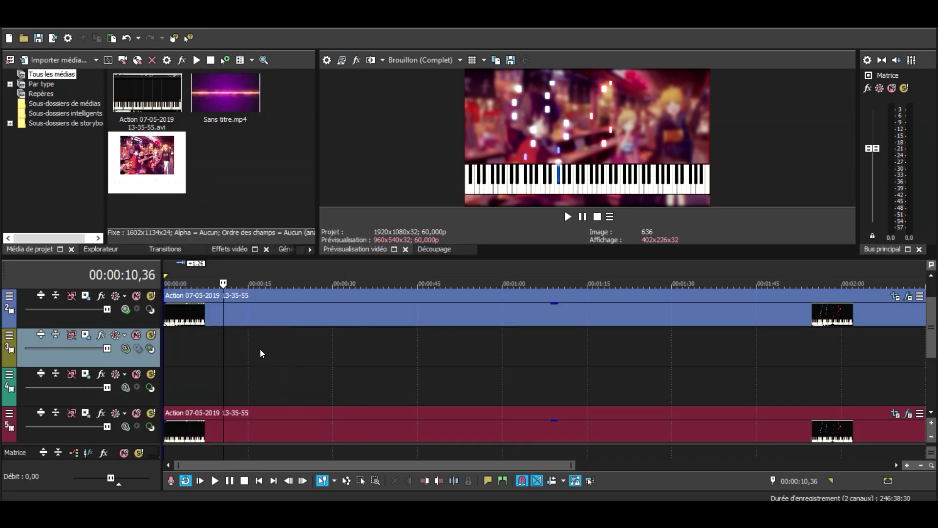
# - Place the Sans titre.mp4 particle clip on the empty track 3
pyautogui.click(191, 387)
pyautogui.click(226, 103)
pyautogui.moveTo(262, 145); pyautogui.dragTo(237, 350)
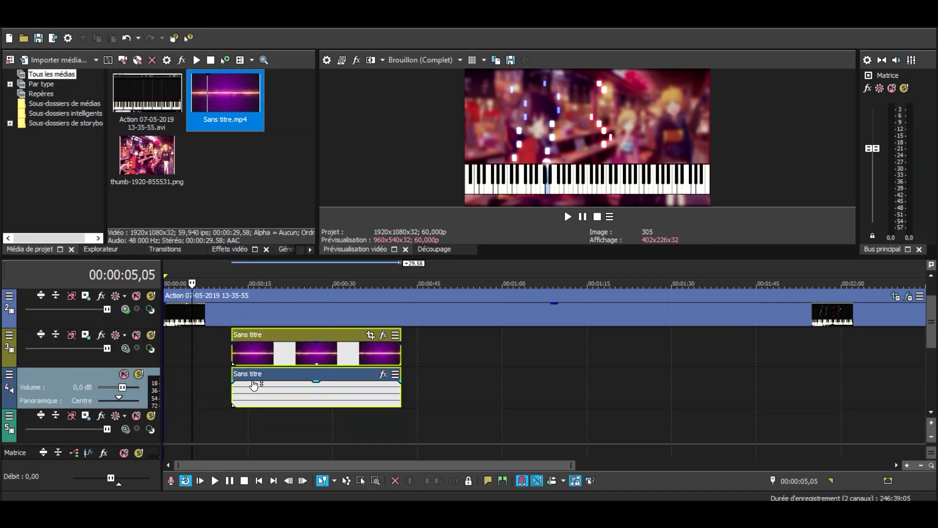
# - Ungroup the particle clip's video and audio, and delete the audio part together with its audio track
pyautogui.click(290, 384)
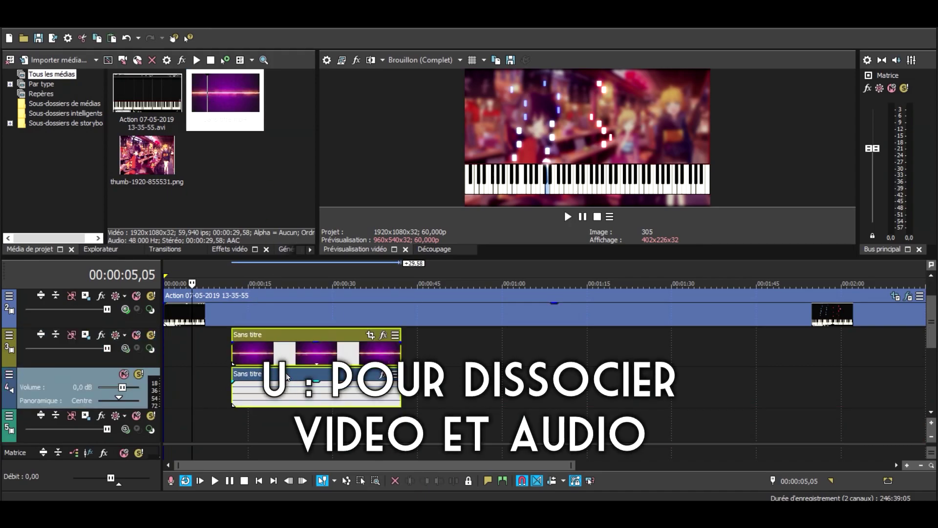
pyautogui.click(285, 373)
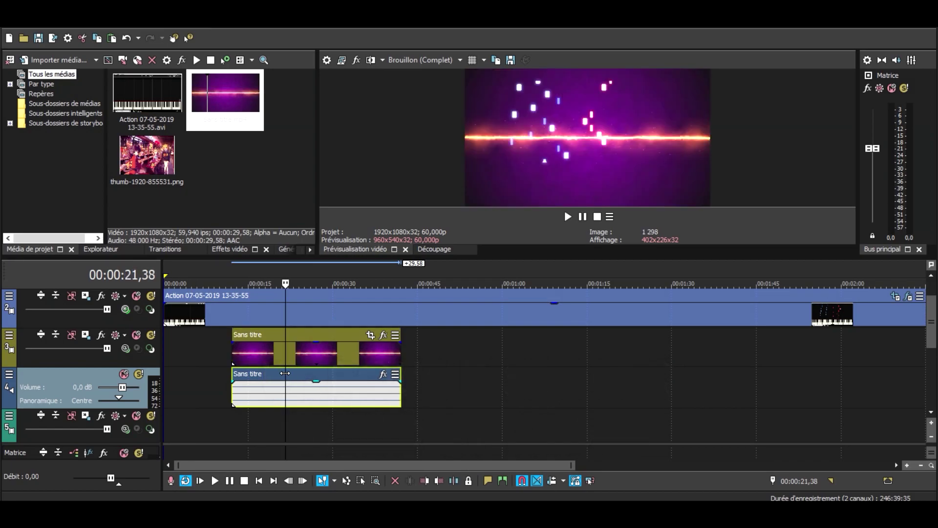
pyautogui.press('Delete')
pyautogui.click(96, 376)
pyautogui.press('Delete')
# - Move the particle clip to the timeline start and extend it by 3:27,03 to the end of the piano clips
pyautogui.moveTo(250, 344); pyautogui.dragTo(179, 344)
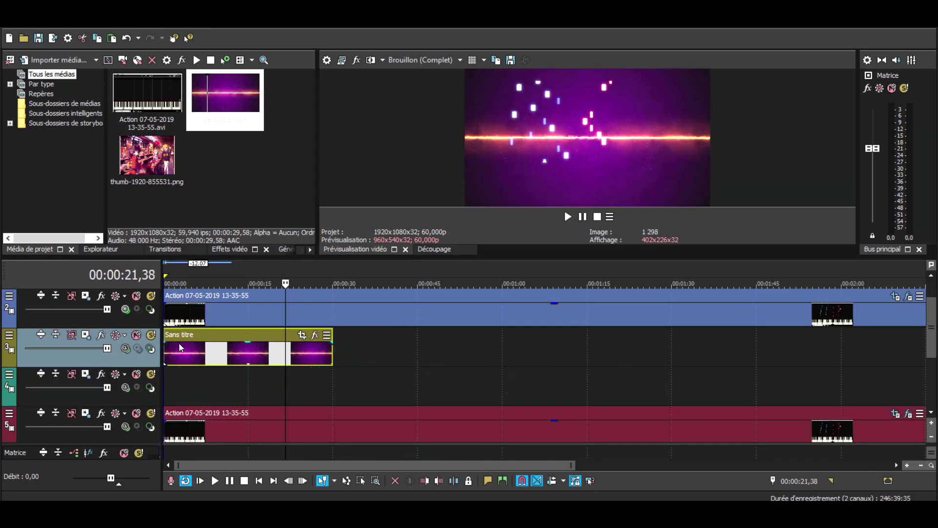
pyautogui.scroll(-3, 309, 362)
pyautogui.moveTo(254, 354); pyautogui.dragTo(902, 354)
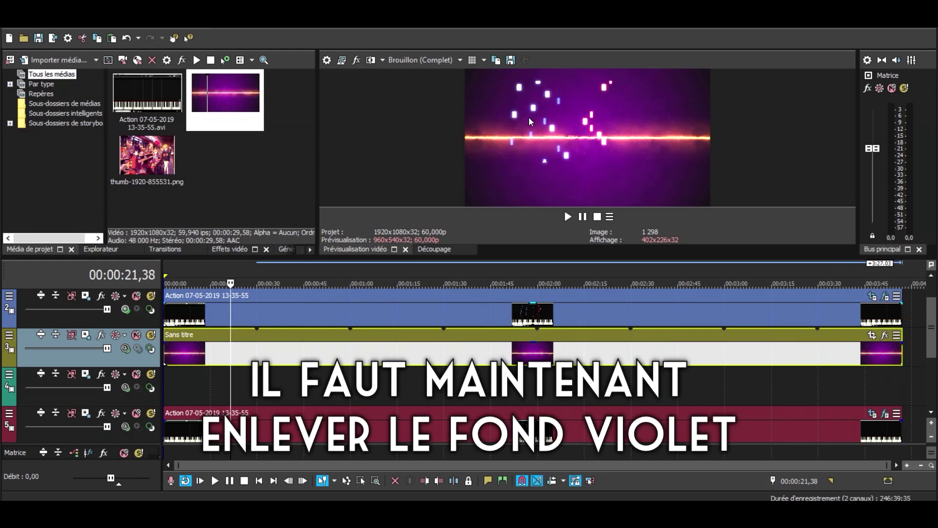
# - Solo track 3 and add Luminosité et contraste, Incrustation en chrominance and Codage HSL to the particle clip, in that order
pyautogui.click(151, 335)
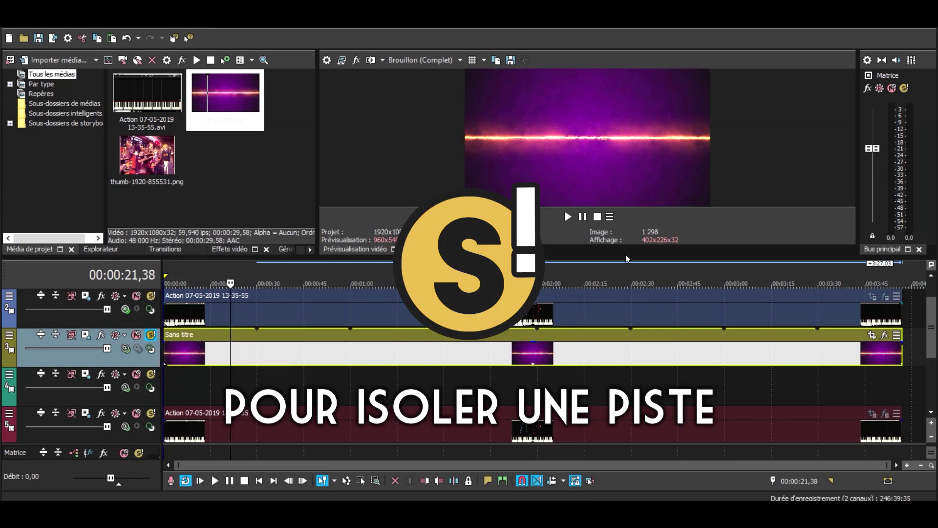
pyautogui.moveTo(615, 264); pyautogui.dragTo(615, 325)
pyautogui.click(885, 396)
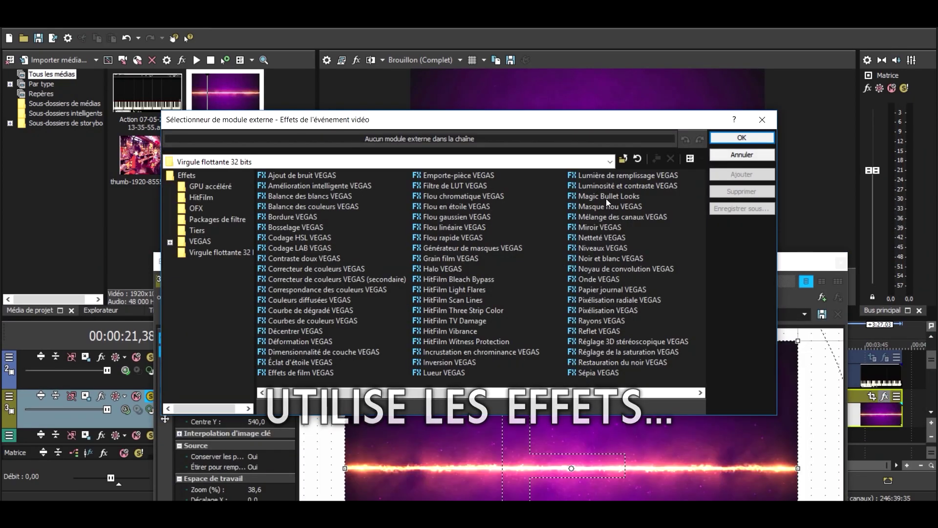
pyautogui.click(603, 186)
pyautogui.click(739, 180)
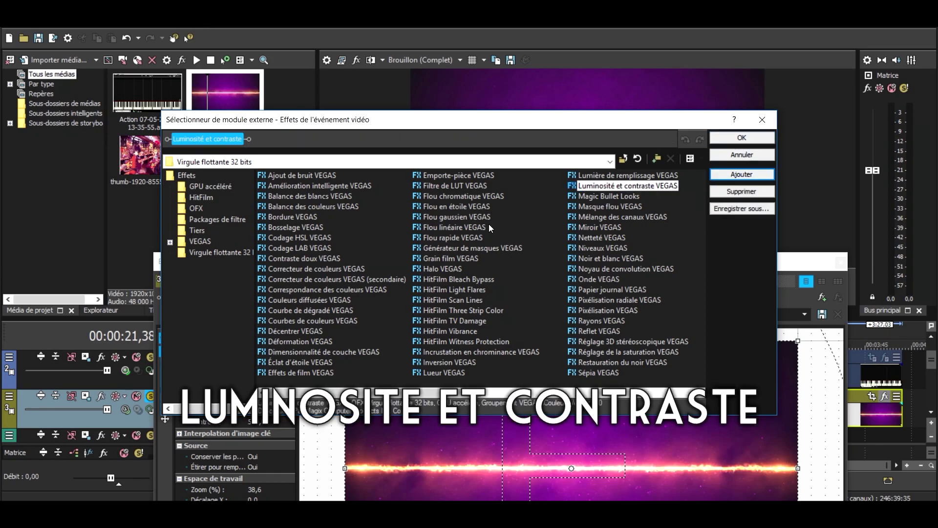
pyautogui.click(473, 353)
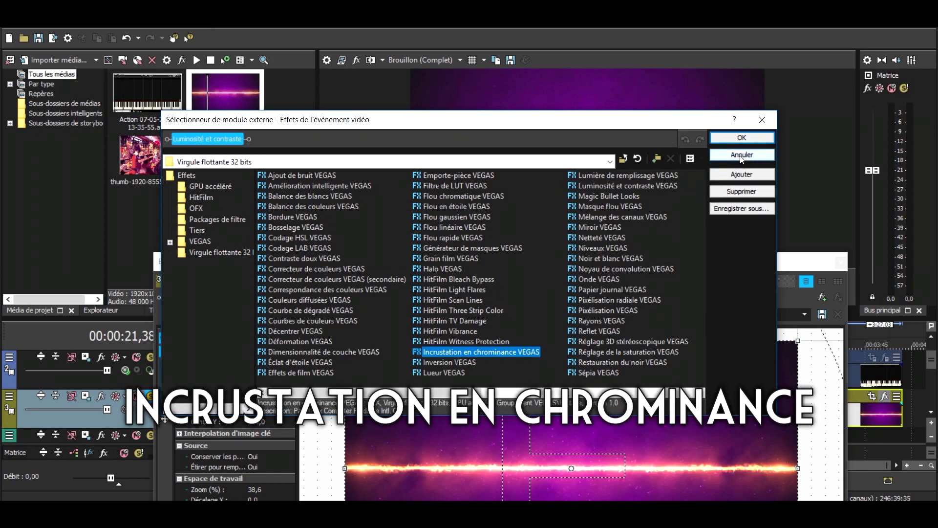
pyautogui.click(740, 176)
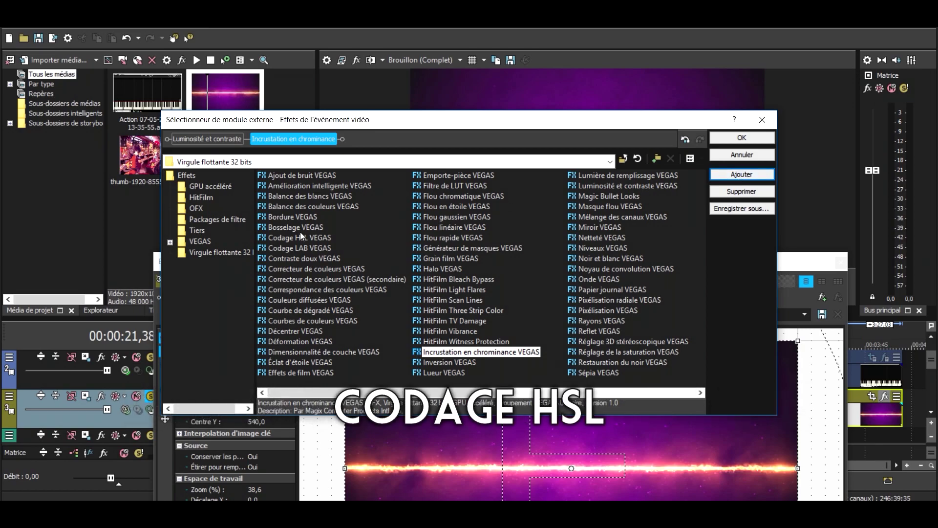
pyautogui.click(290, 238)
pyautogui.click(738, 175)
pyautogui.click(742, 138)
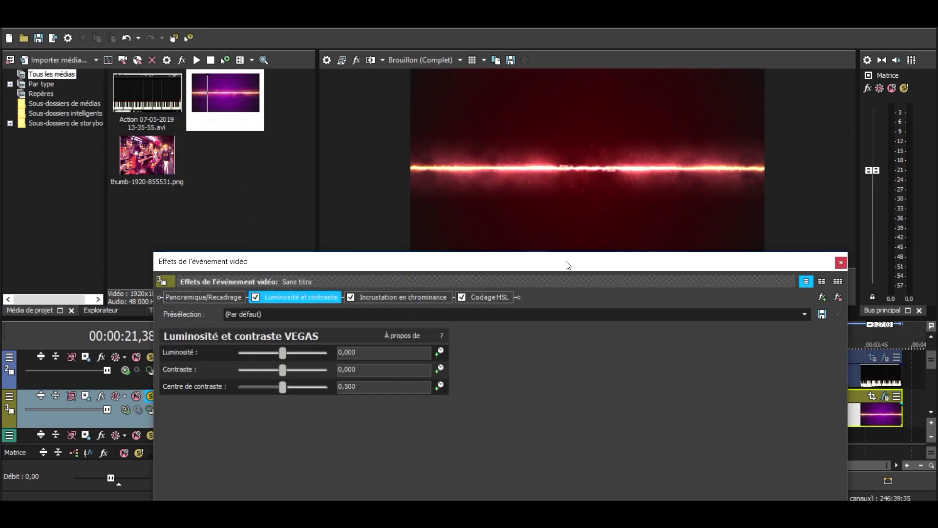
# - Set the particle clip's Luminosité to -0,034 and Contraste to 0,143
pyautogui.moveTo(628, 266); pyautogui.dragTo(770, 271)
pyautogui.moveTo(424, 374)
pyautogui.mouseDown()
pyautogui.moveTo(433, 379)
pyautogui.moveTo(422, 361)
pyautogui.mouseUp()
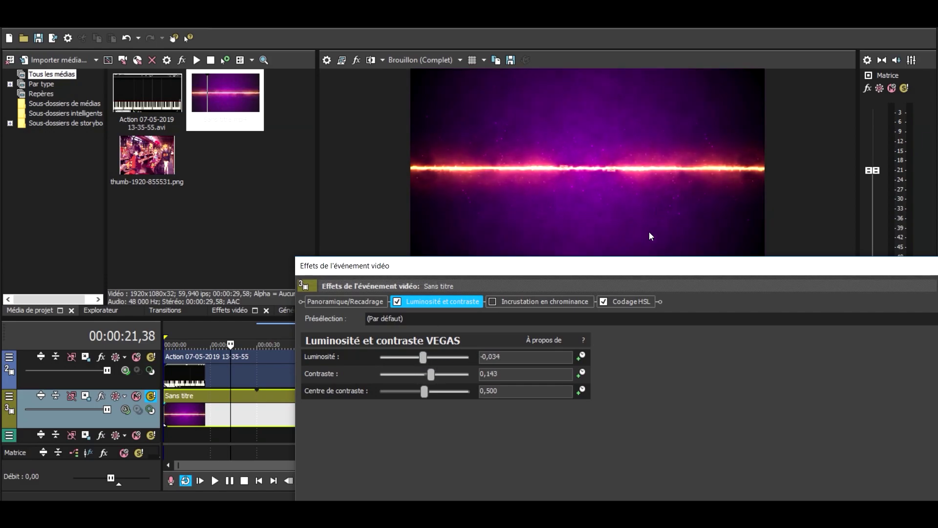
# - Enable Incrustation en chrominance, sample the clip's purple background as key colour and refine it to 285; 0,82; 0,42
pyautogui.click(540, 301)
pyautogui.click(492, 302)
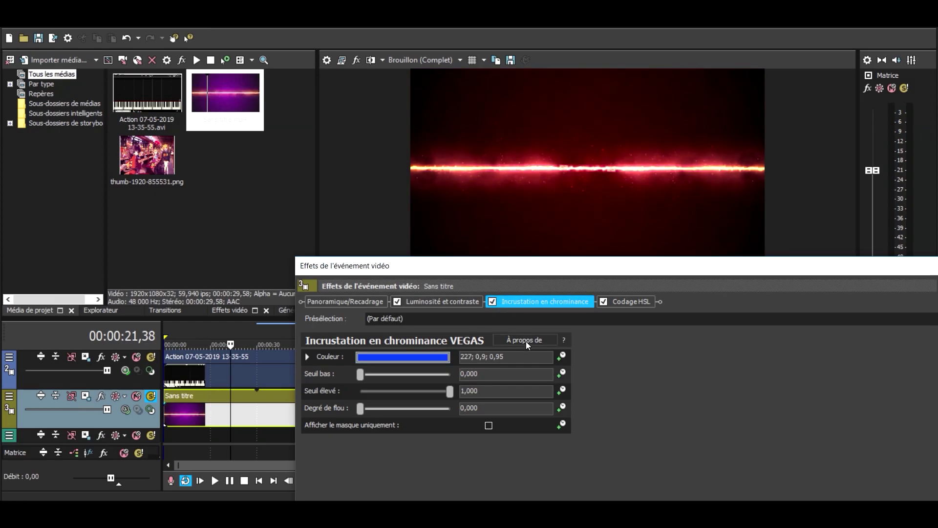
pyautogui.click(377, 357)
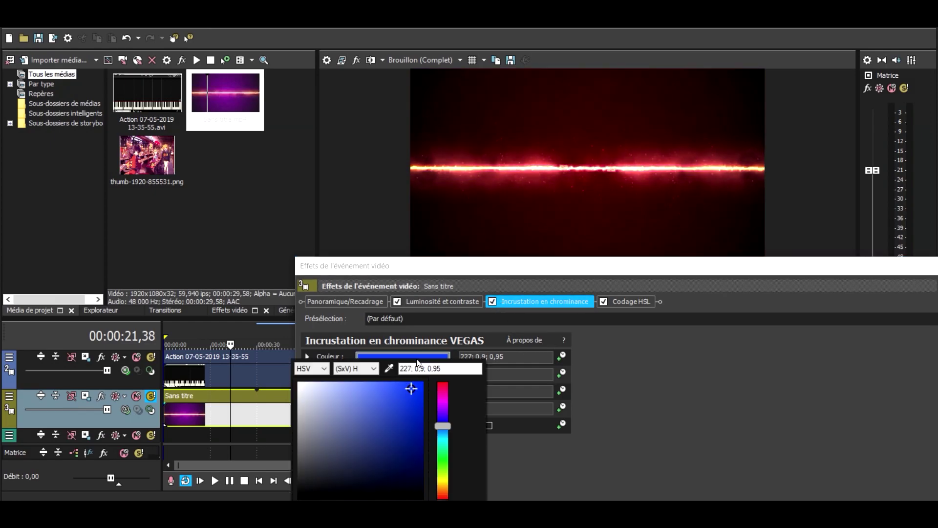
pyautogui.click(231, 81)
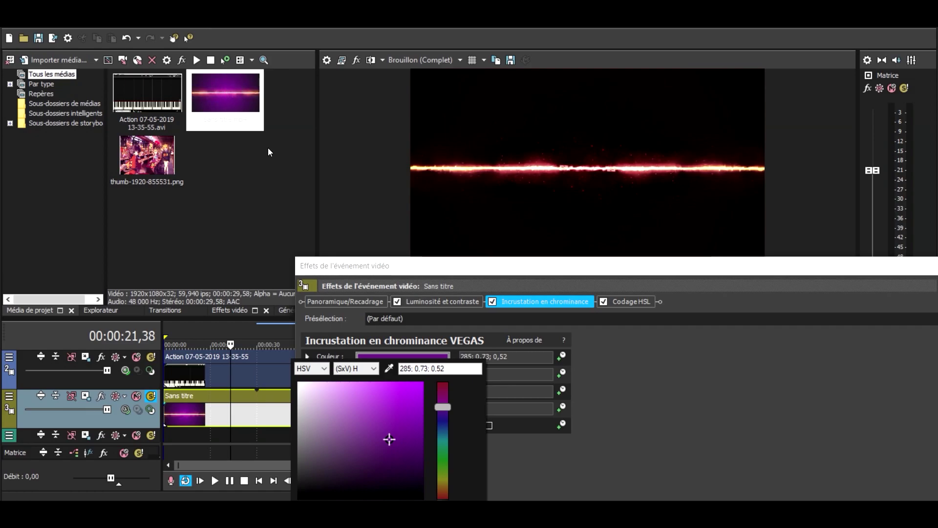
pyautogui.moveTo(388, 440); pyautogui.dragTo(402, 450)
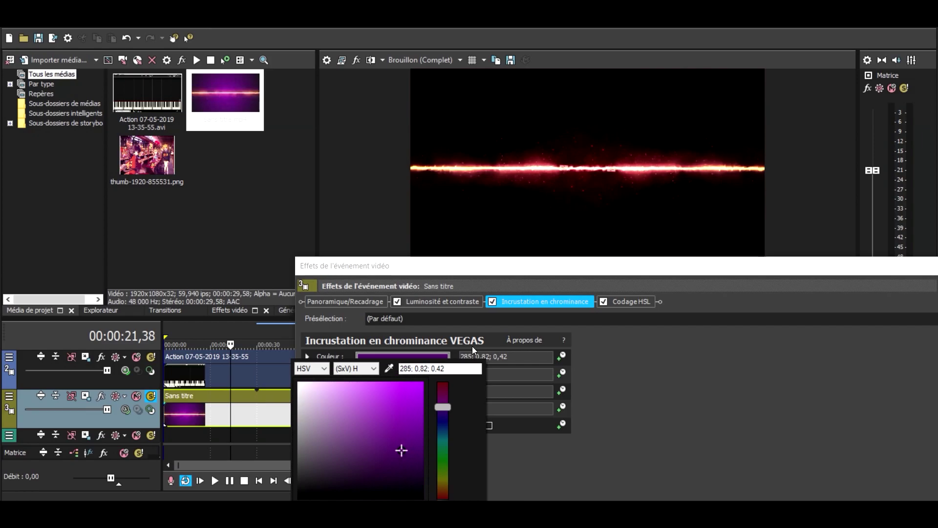
pyautogui.click(644, 273)
# - Set the particle clip's Codage HSL Saturation to 1,048 and Luminance to 1,510, and turn off solo on track 3
pyautogui.click(625, 301)
pyautogui.moveTo(468, 391)
pyautogui.mouseDown()
pyautogui.moveTo(492, 396)
pyautogui.moveTo(472, 383)
pyautogui.mouseUp()
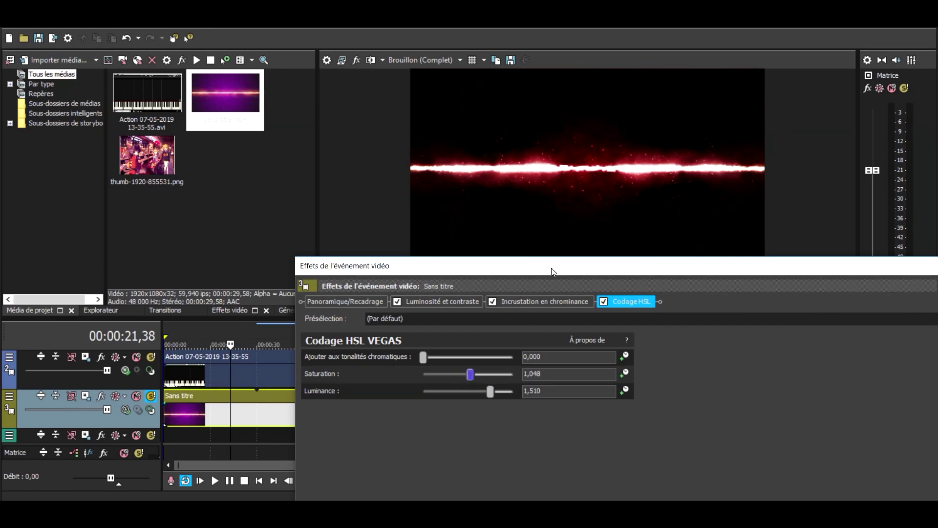
pyautogui.moveTo(551, 268); pyautogui.dragTo(449, 241)
pyautogui.click(880, 241)
pyautogui.click(152, 396)
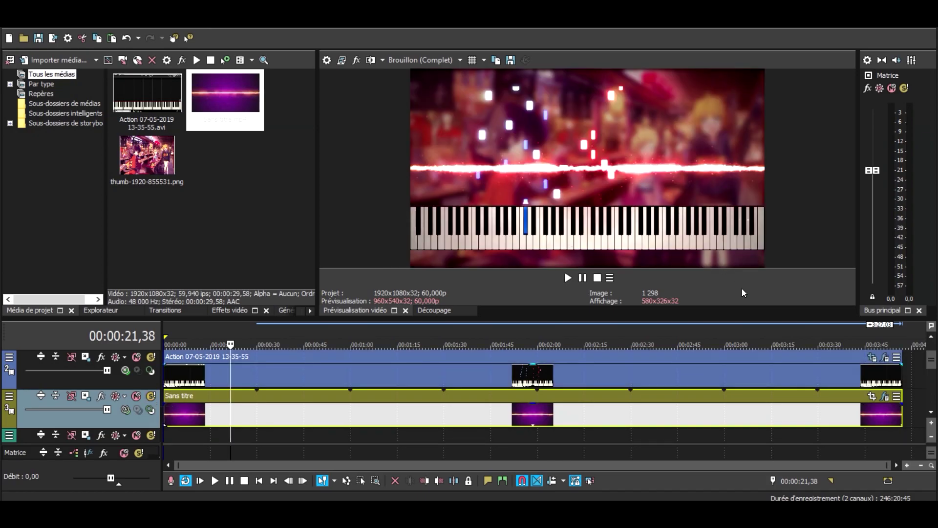
# - Set the particle clip's Codage HSL Luminance to 1,469 and its Incrustation en chrominance key colour to 285; 0,85; 0,35
pyautogui.click(885, 396)
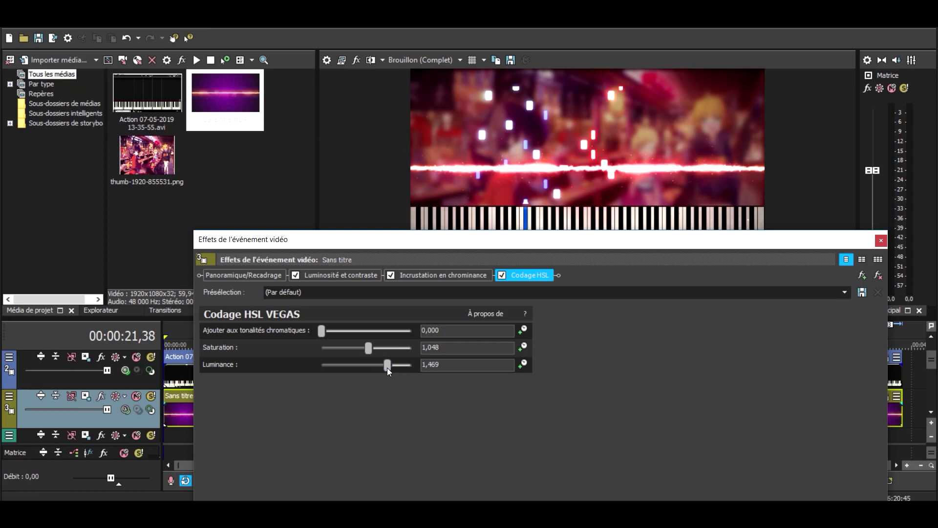
pyautogui.click(430, 275)
pyautogui.click(323, 330)
pyautogui.moveTo(297, 426)
pyautogui.mouseDown()
pyautogui.moveTo(290, 420)
pyautogui.moveTo(299, 432)
pyautogui.moveTo(287, 441)
pyautogui.moveTo(300, 446)
pyautogui.moveTo(303, 437)
pyautogui.mouseUp()
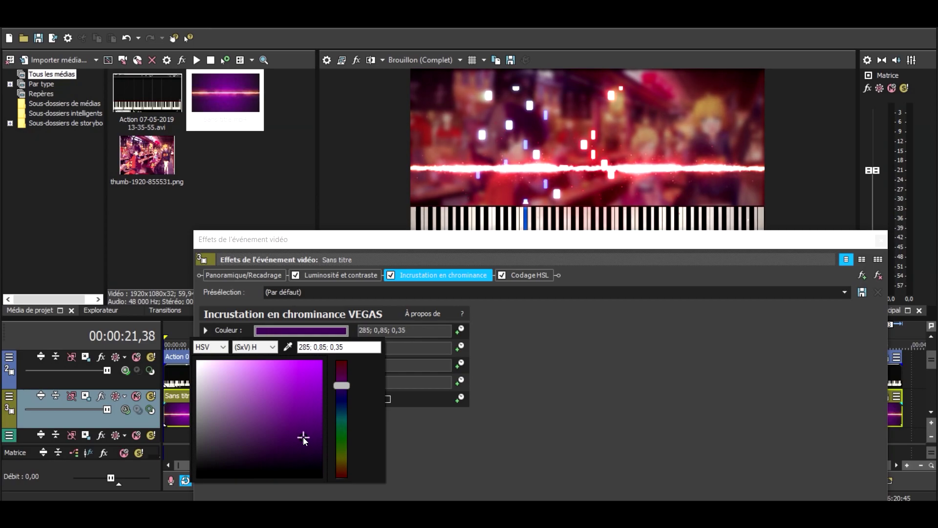
pyautogui.click(883, 240)
pyautogui.click(881, 240)
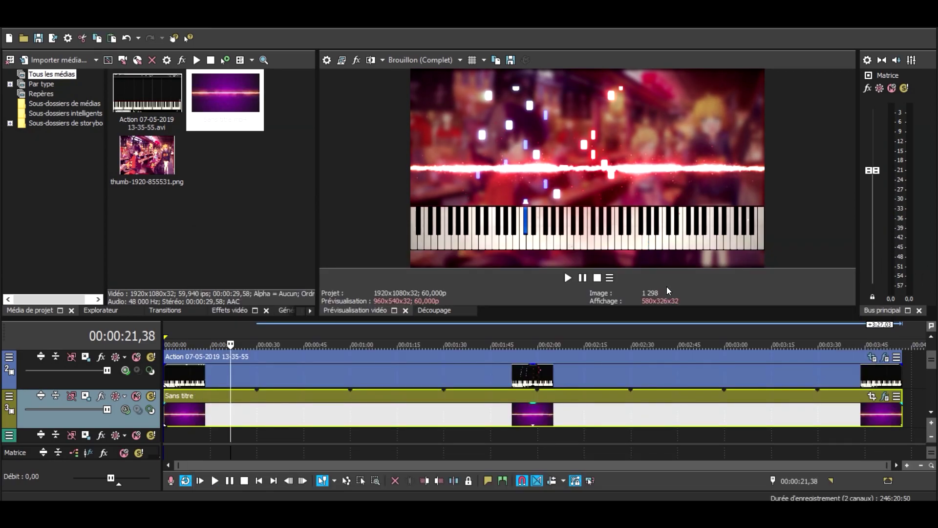
# - Change the compositing mode of the particle track 3 to blend it with the tracks below
pyautogui.click(150, 410)
pyautogui.click(156, 295)
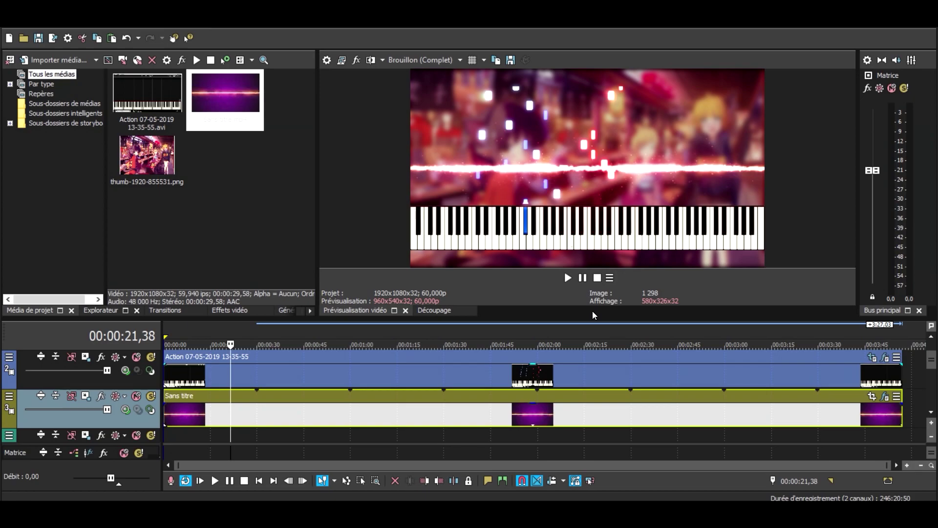
# - Move the particle line down onto the keyboard's upper edge, with the clip's Panoramique/Recadrage Centre Y at about 340,7
pyautogui.moveTo(592, 315); pyautogui.dragTo(593, 282)
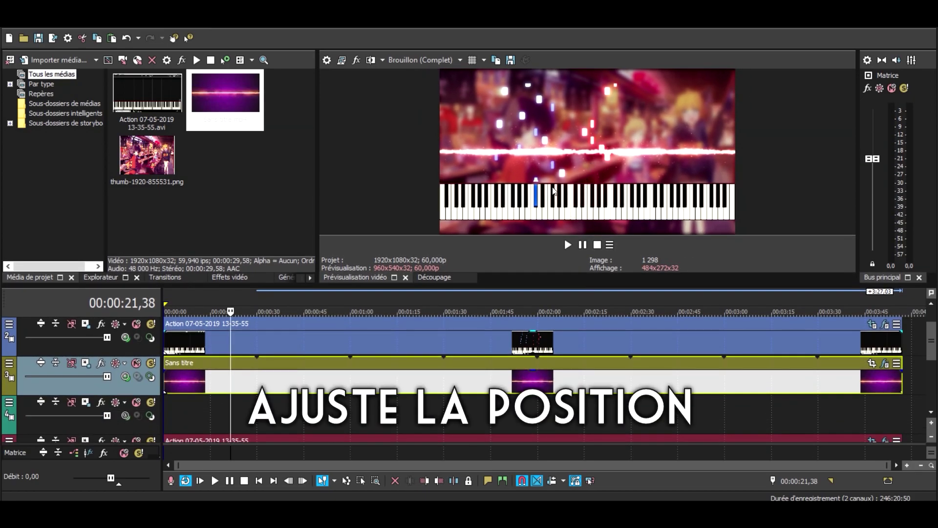
pyautogui.click(870, 363)
pyautogui.press('Up')
pyautogui.press('Up')
pyautogui.press('Up')
pyautogui.press('Up')
pyautogui.press('Up')
pyautogui.press('Up')
pyautogui.press('Up')
pyautogui.press('Up')
pyautogui.press('Up')
pyautogui.press('Up')
pyautogui.press('Up')
pyautogui.press('Up')
pyautogui.press('Up')
pyautogui.press('Up')
pyautogui.press('Up')
pyautogui.press('Up')
pyautogui.press('Up')
pyautogui.press('Up')
pyautogui.press('Up')
pyautogui.press('Up')
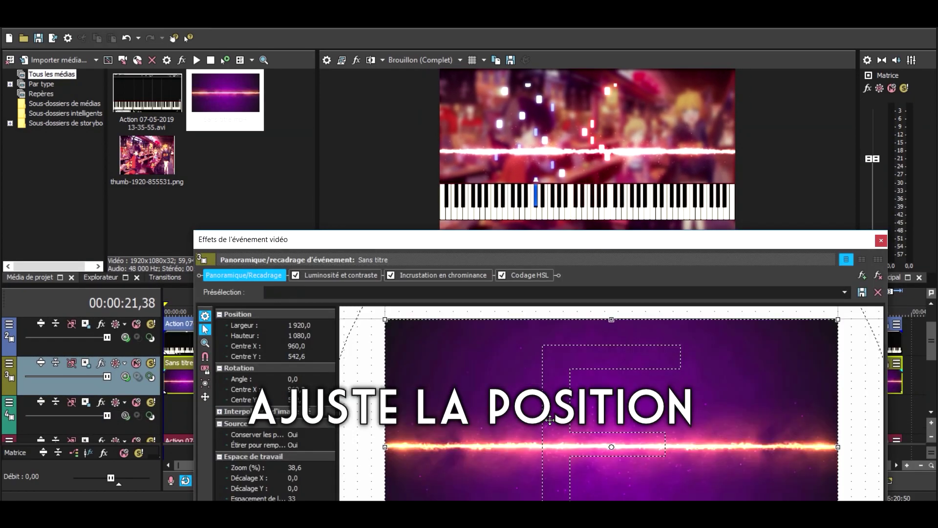
pyautogui.moveTo(550, 420); pyautogui.dragTo(549, 418)
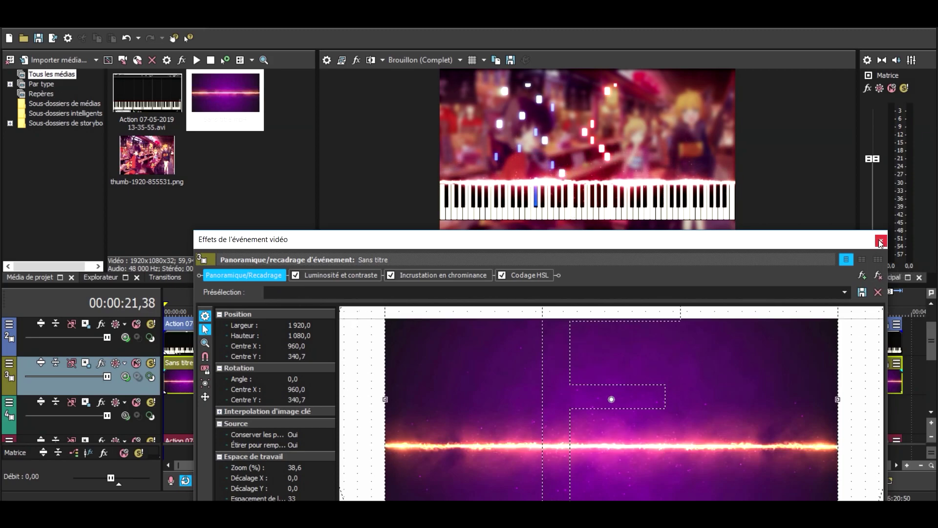
pyautogui.click(880, 242)
# - Enable the mask on the track 3 particle clip and draw a rectangular mask across the full width of the glowing line
pyautogui.click(624, 413)
pyautogui.click(675, 412)
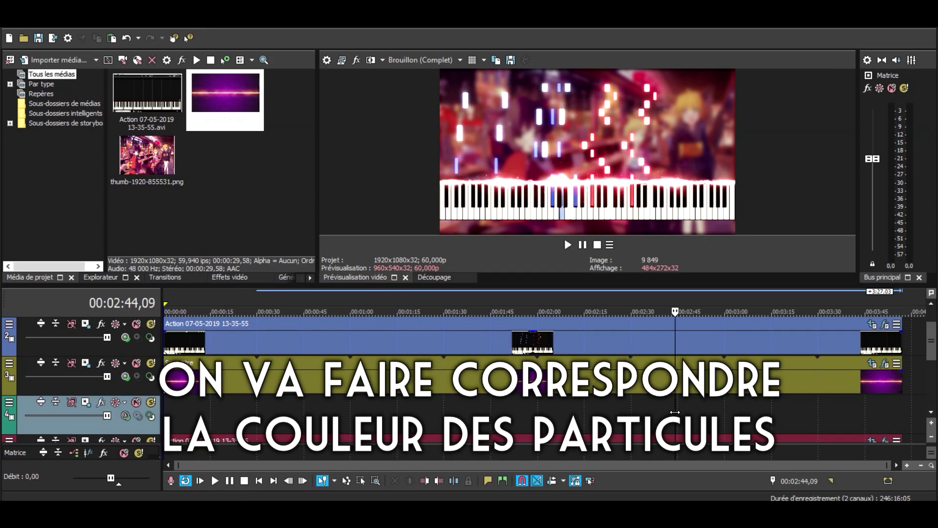
pyautogui.click(726, 404)
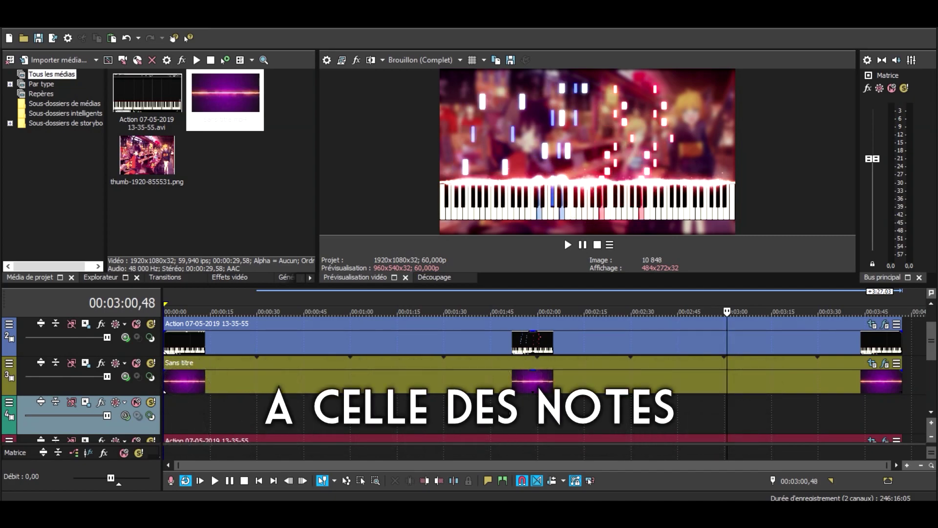
pyautogui.click(876, 366)
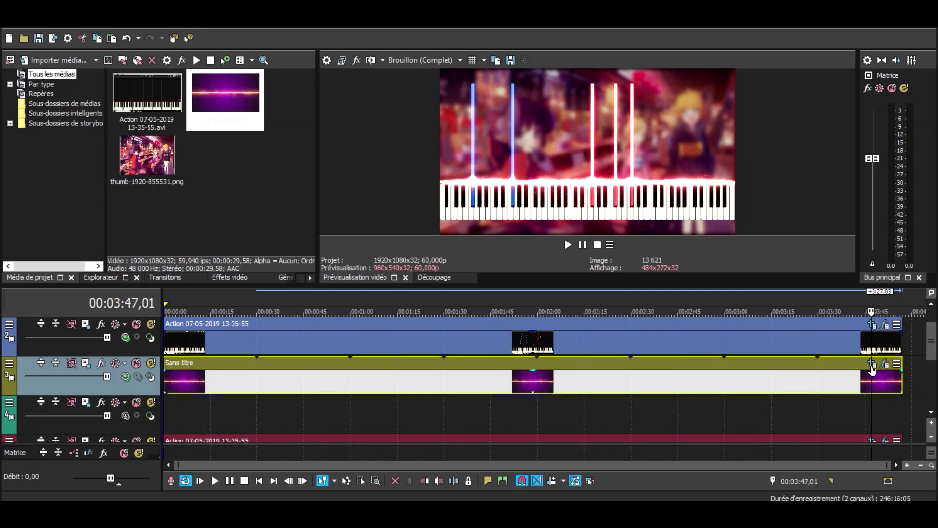
pyautogui.click(874, 365)
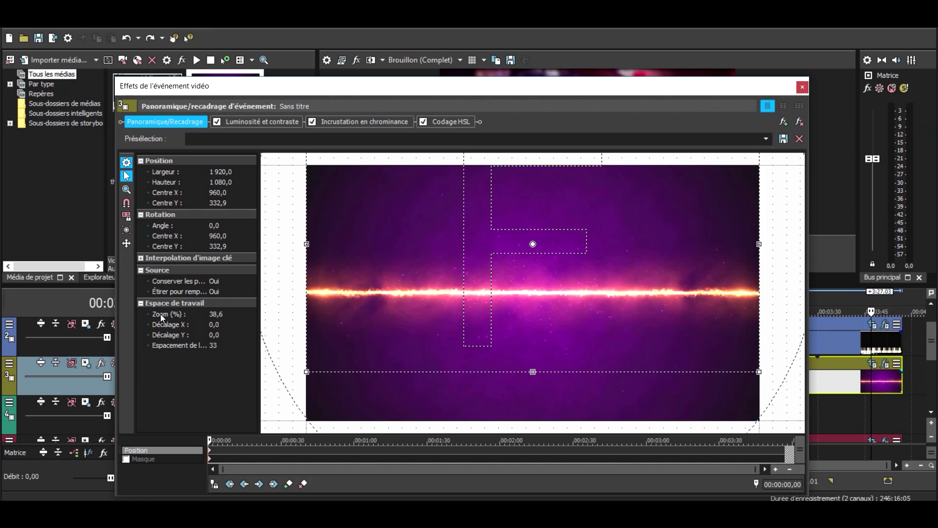
pyautogui.click(144, 459)
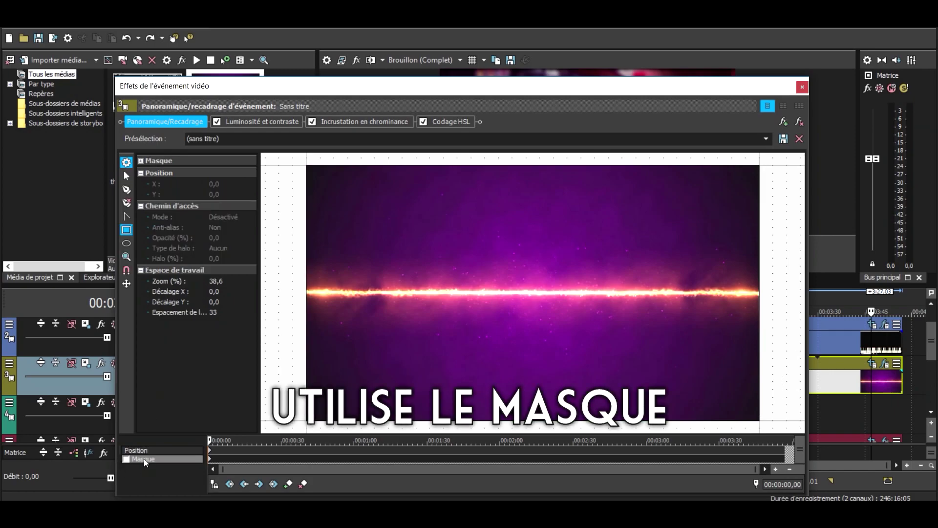
pyautogui.click(126, 459)
pyautogui.moveTo(300, 191); pyautogui.dragTo(773, 358)
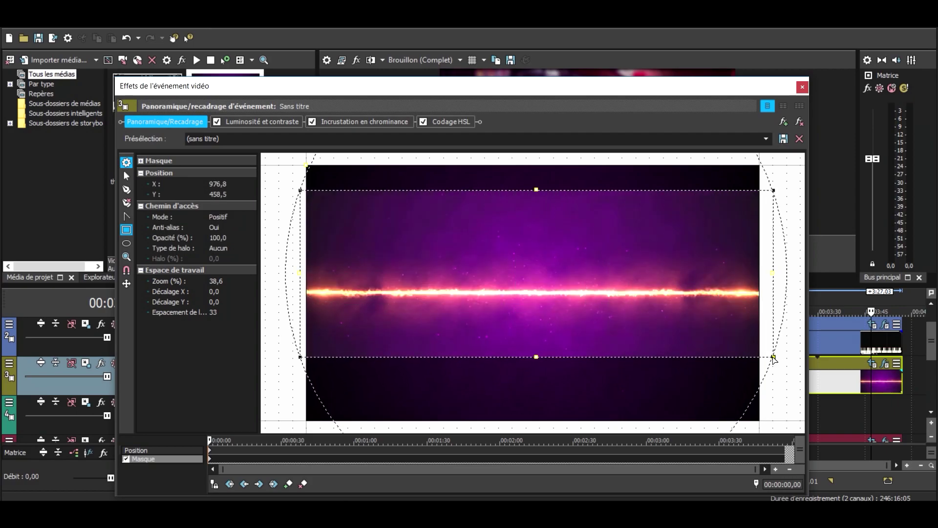
# - Narrow the track 3 mask from its left edge to keep the right-hand part of the particles, centred at about X 1 375,4
pyautogui.moveTo(620, 94); pyautogui.dragTo(367, 153)
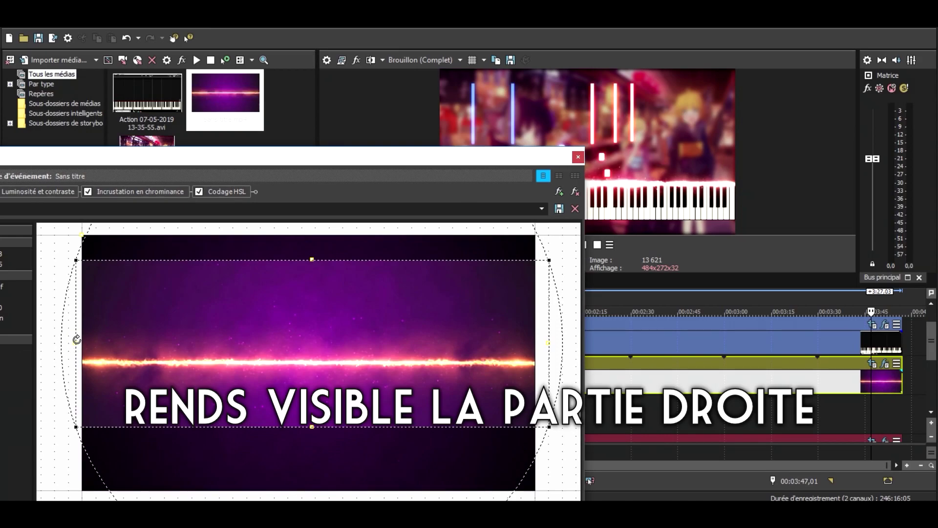
pyautogui.moveTo(77, 339); pyautogui.dragTo(266, 358)
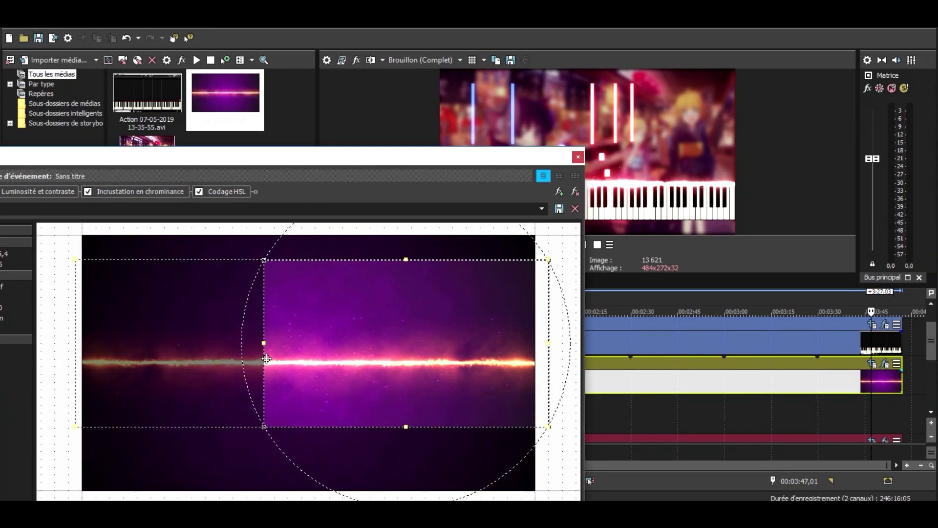
pyautogui.moveTo(362, 155); pyautogui.dragTo(615, 90)
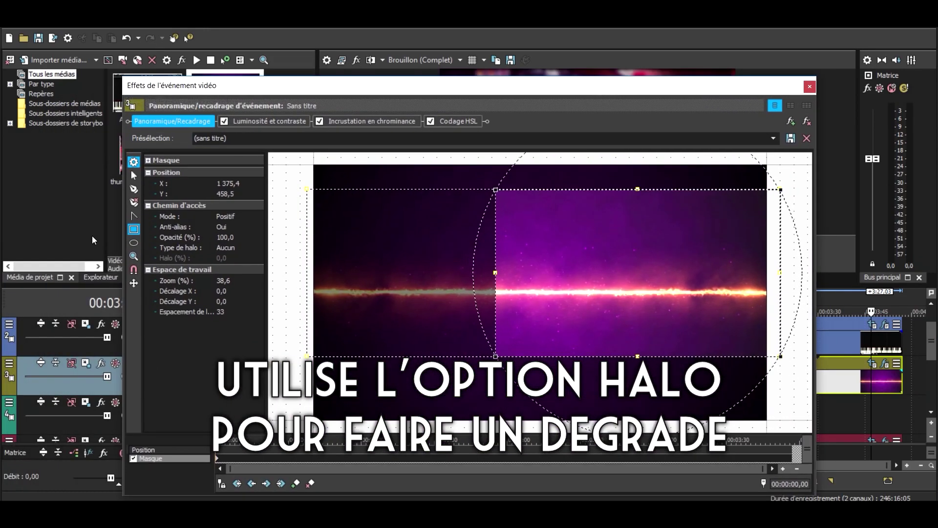
# - Set the mask's Type de halo to Hors and its Halo to 30 %
pyautogui.click(225, 248)
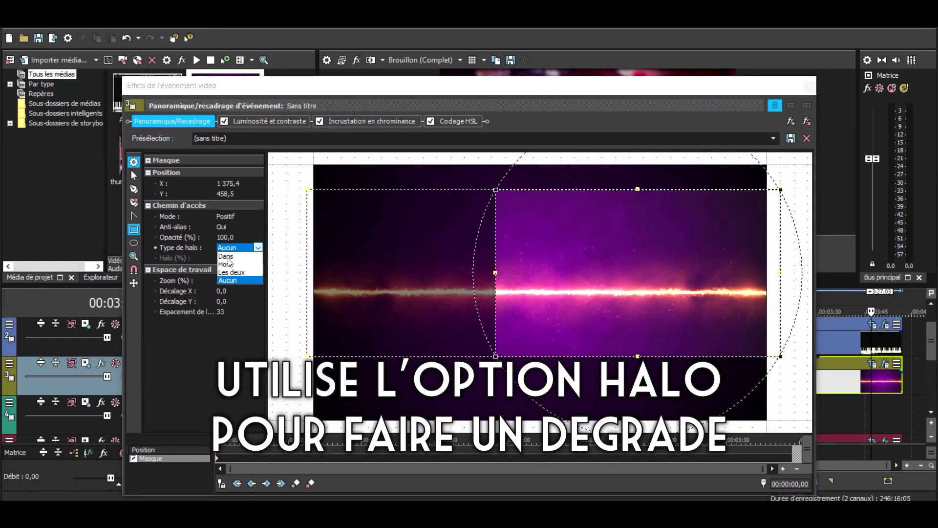
pyautogui.click(226, 264)
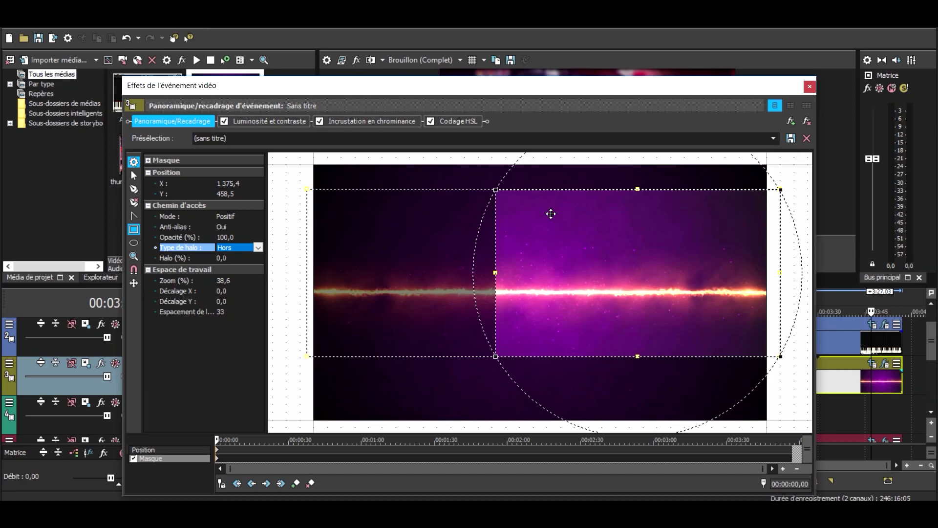
pyautogui.click(225, 258)
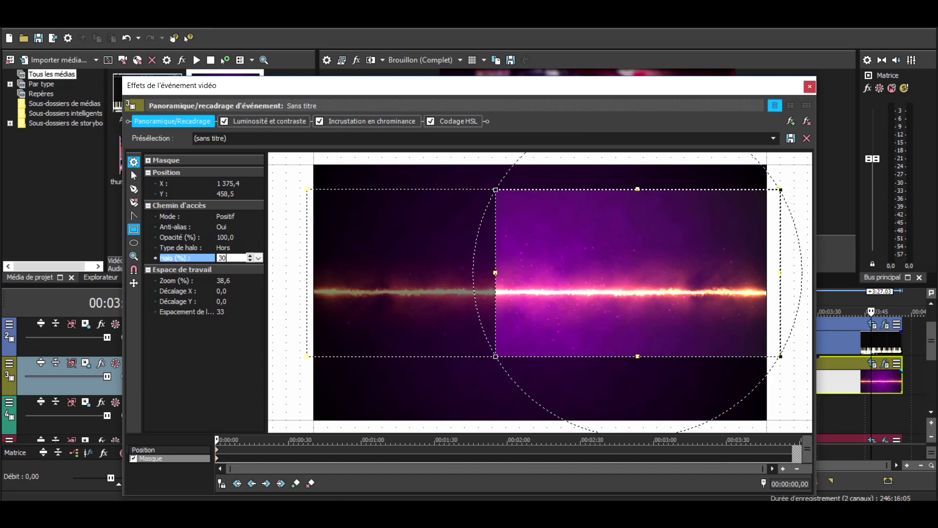
pyautogui.write('30')
pyautogui.press('Return')
# - Reduce the track 3 mask's height to a band around the glowing line, centred at about Y 622,8
pyautogui.moveTo(636, 188); pyautogui.dragTo(636, 272)
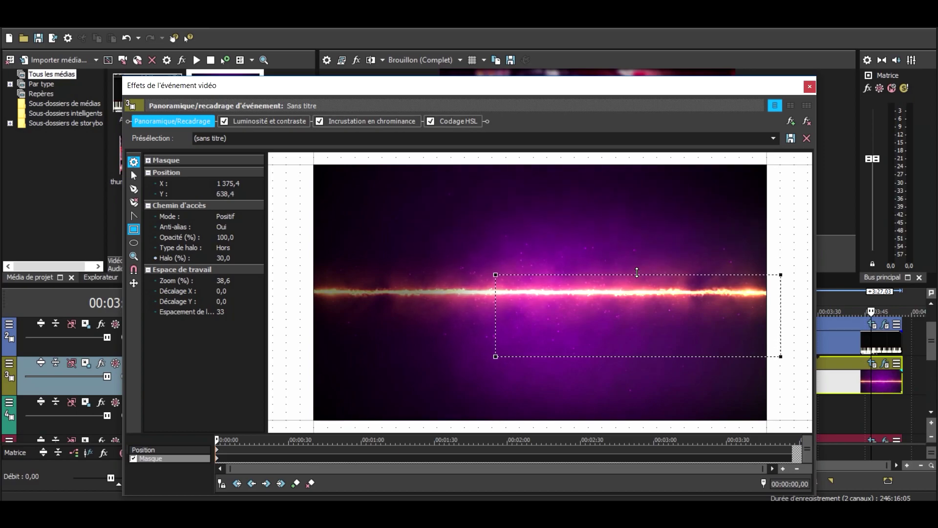
pyautogui.moveTo(637, 355); pyautogui.dragTo(638, 348)
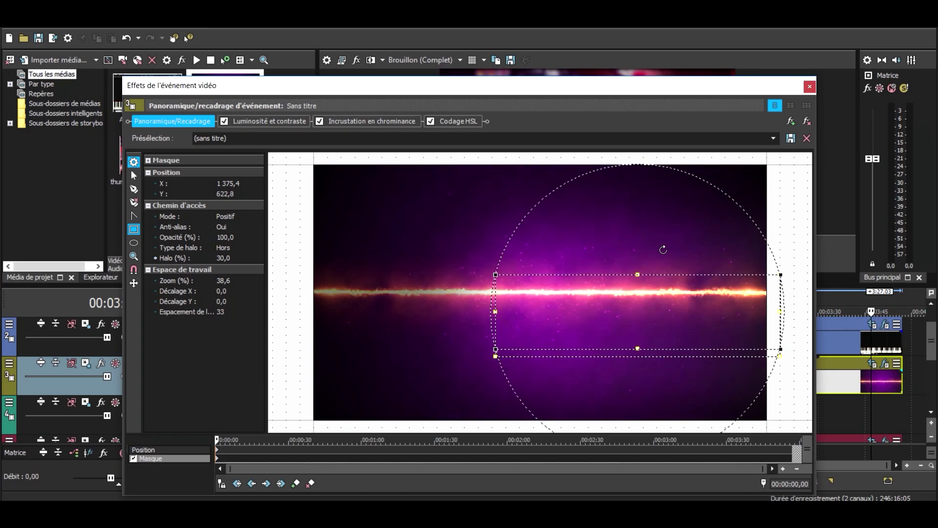
pyautogui.click(806, 87)
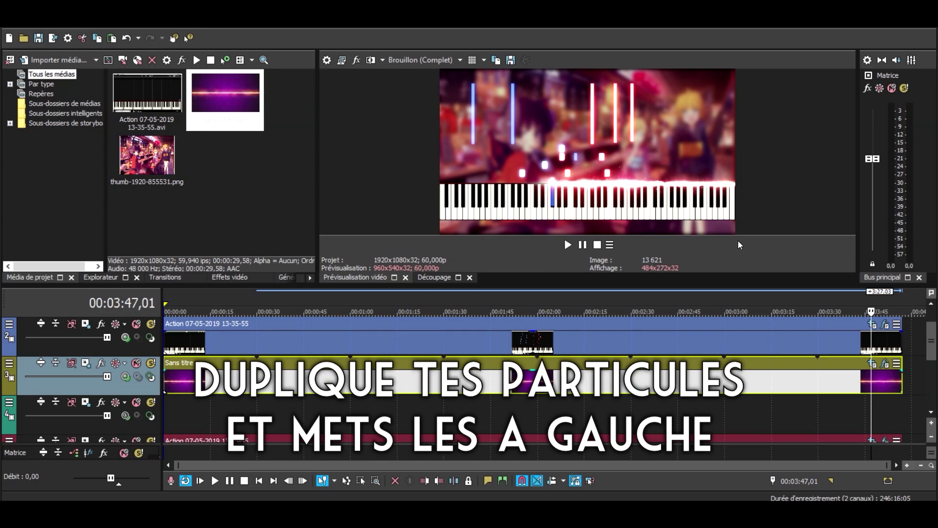
# - Duplicate the particle clip onto track 4 and reshape its mask to cover the left-hand part, centred at about X 461,8
pyautogui.keyDown('ctrl'); pyautogui.moveTo(268, 365); pyautogui.dragTo(275, 405); pyautogui.keyUp('ctrl')
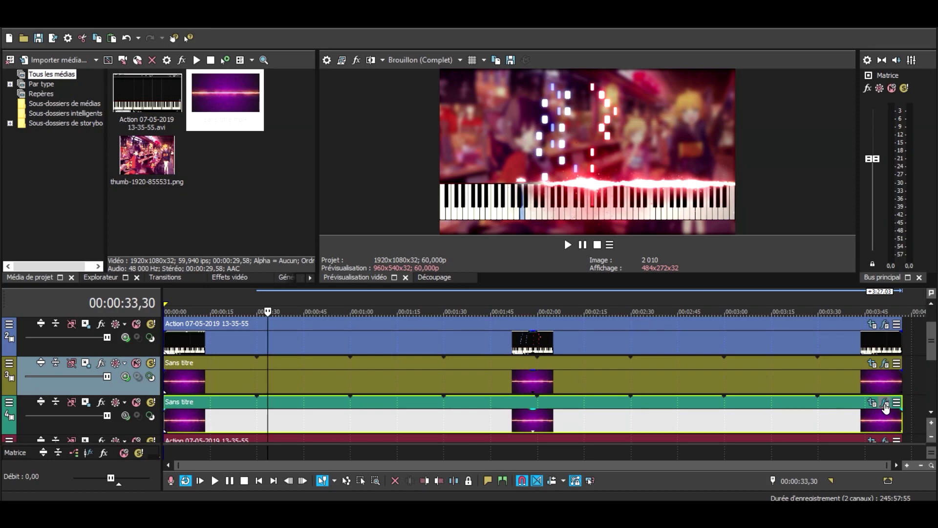
pyautogui.click(885, 404)
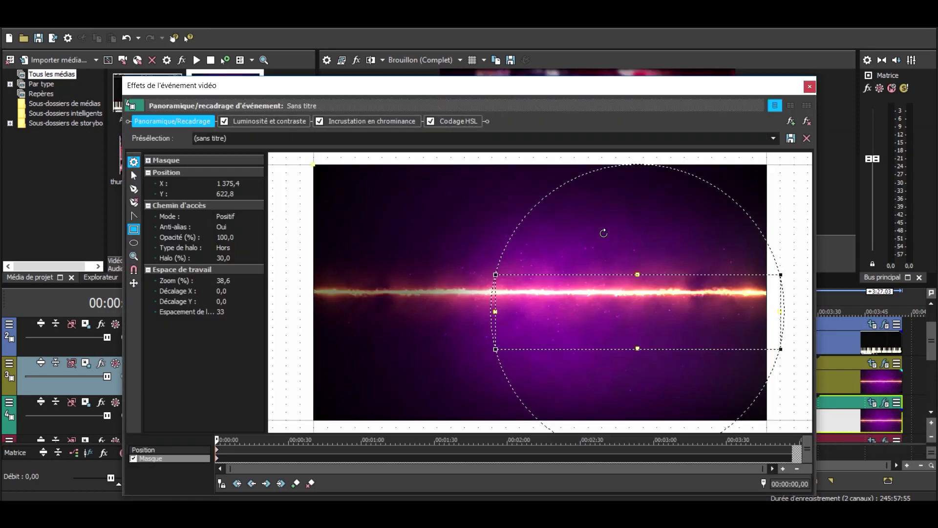
pyautogui.moveTo(495, 312); pyautogui.dragTo(287, 313)
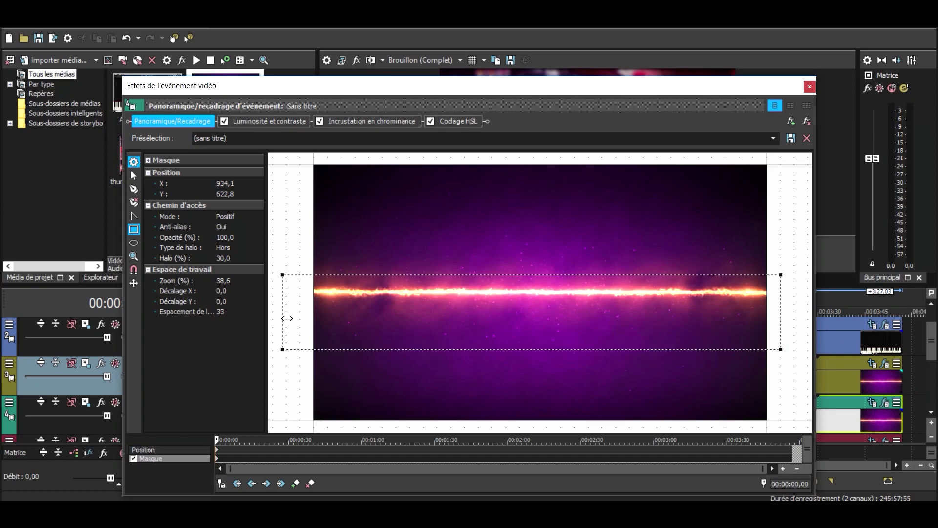
pyautogui.moveTo(688, 320); pyautogui.dragTo(557, 320)
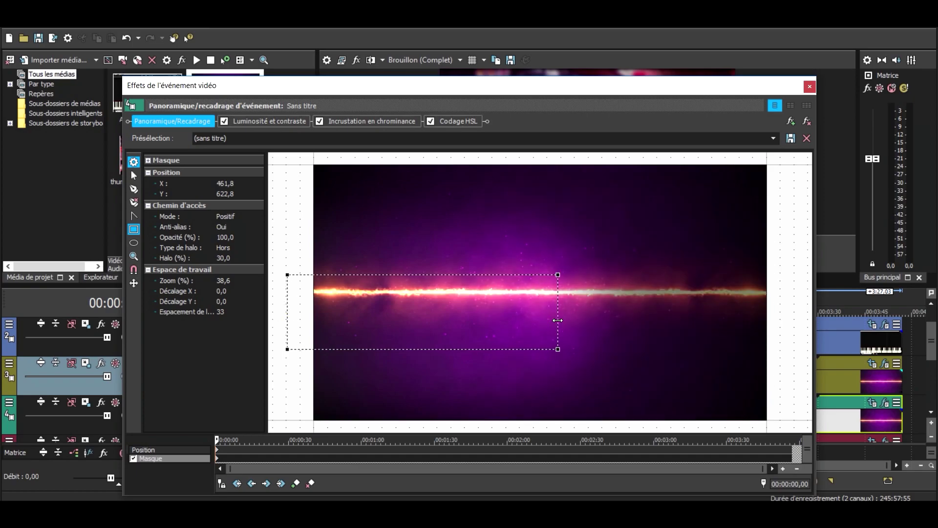
pyautogui.moveTo(687, 80); pyautogui.dragTo(683, 205)
pyautogui.click(806, 211)
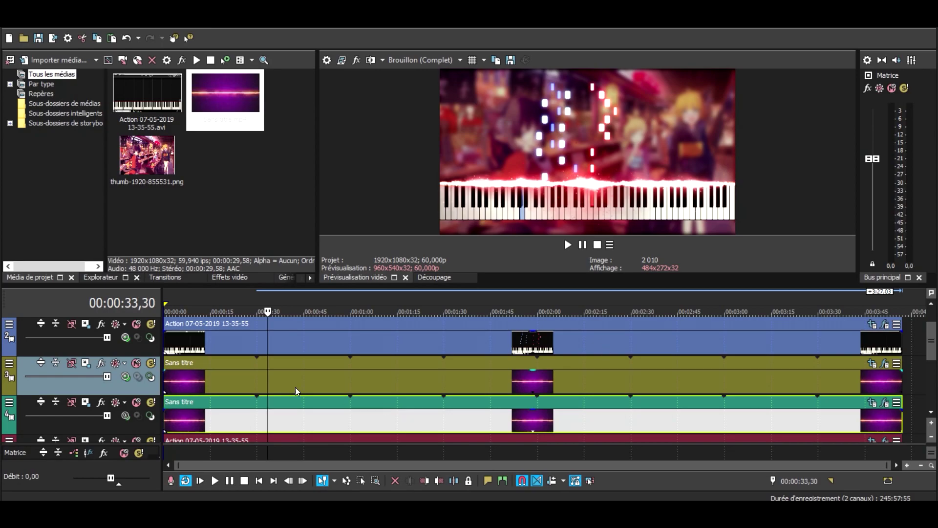
# - Change the compositing mode of the duplicated particle track 4 to blend it with the tracks below
pyautogui.click(122, 416)
pyautogui.click(177, 306)
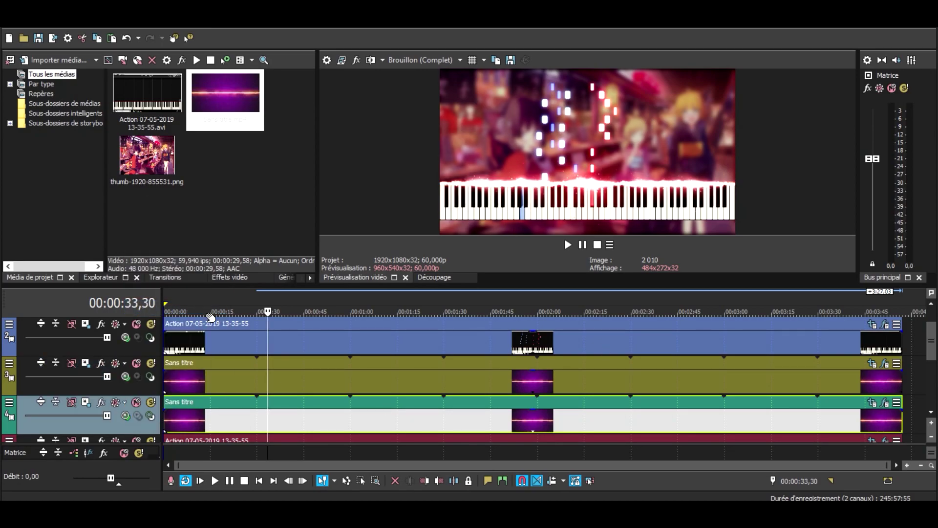
# - Set the track 4 clip's Codage HSL hue addition to 0,626, Saturation to 1,061 and Luminance to 1,361
pyautogui.click(885, 402)
pyautogui.click(459, 245)
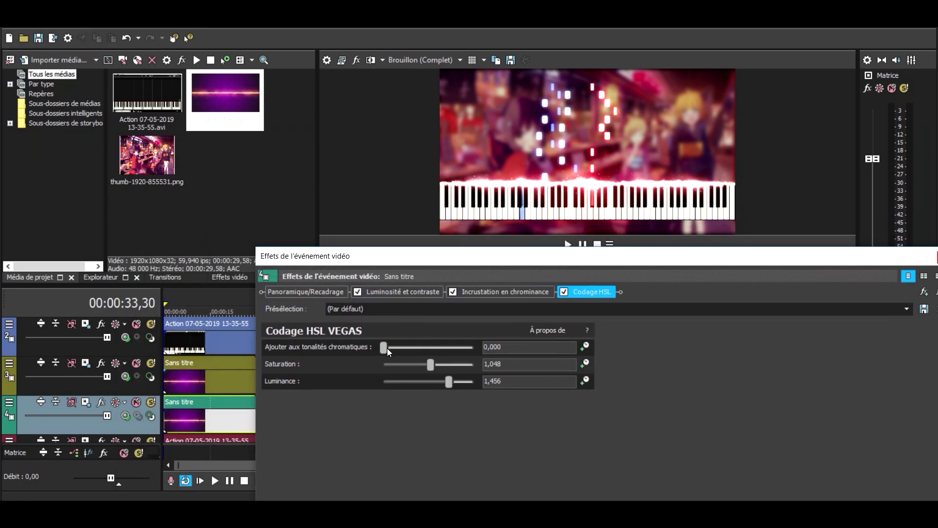
pyautogui.moveTo(384, 349); pyautogui.dragTo(440, 358)
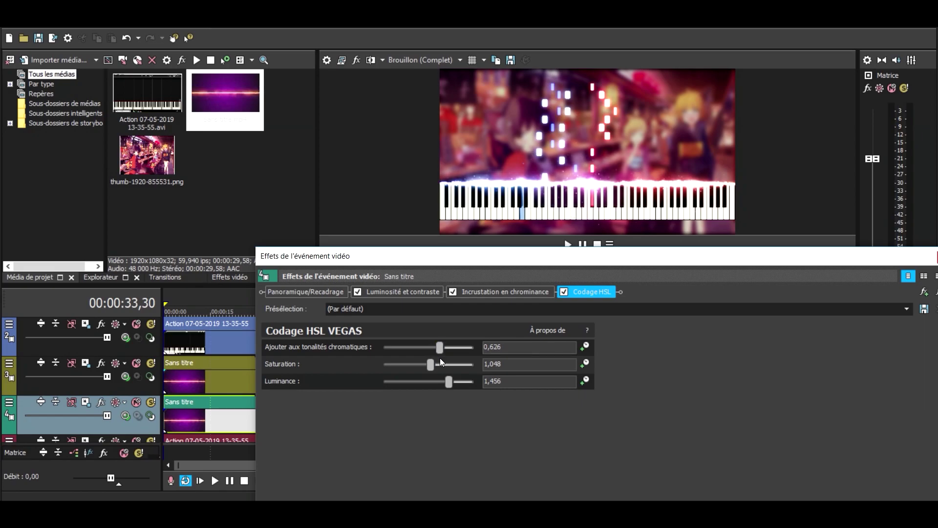
pyautogui.moveTo(432, 364); pyautogui.dragTo(432, 371)
pyautogui.moveTo(445, 384); pyautogui.dragTo(442, 386)
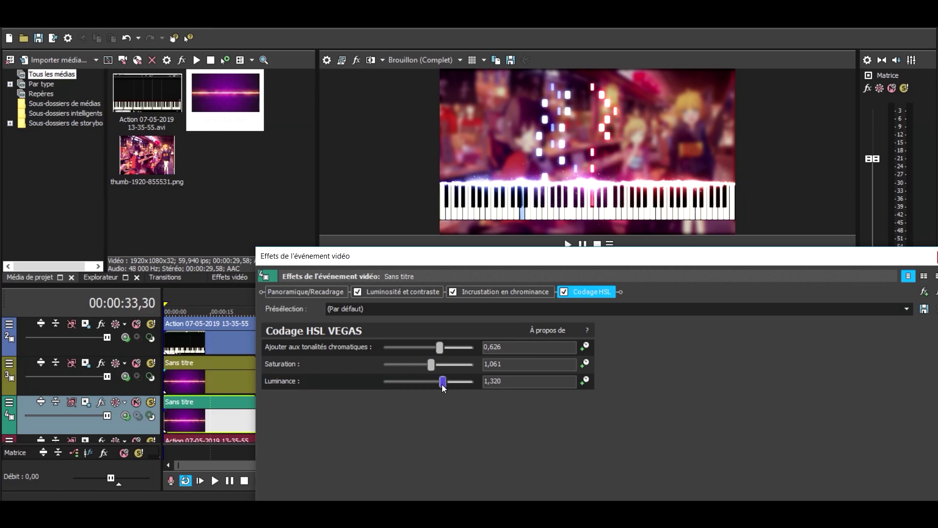
# - Lower the track 3 particle clip's Codage HSL Luminance to about 1,333
pyautogui.moveTo(489, 260); pyautogui.dragTo(206, 203)
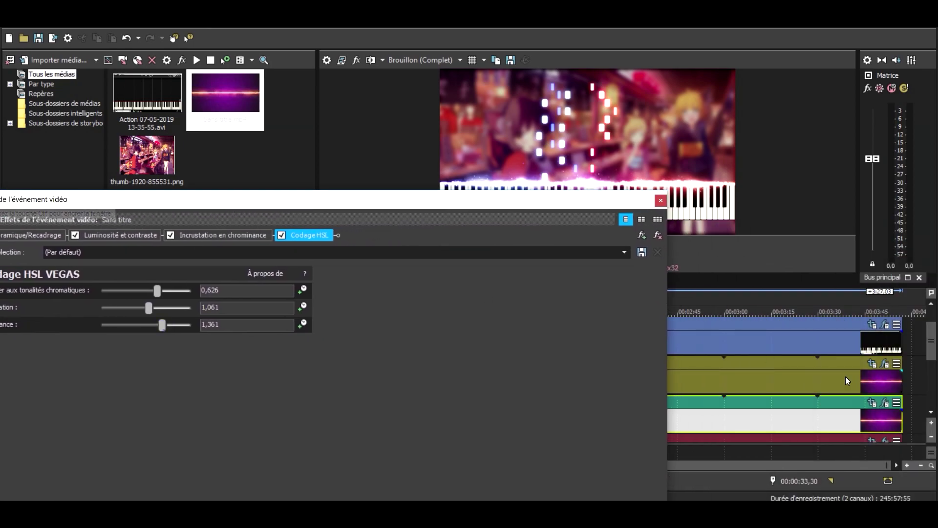
pyautogui.click(884, 364)
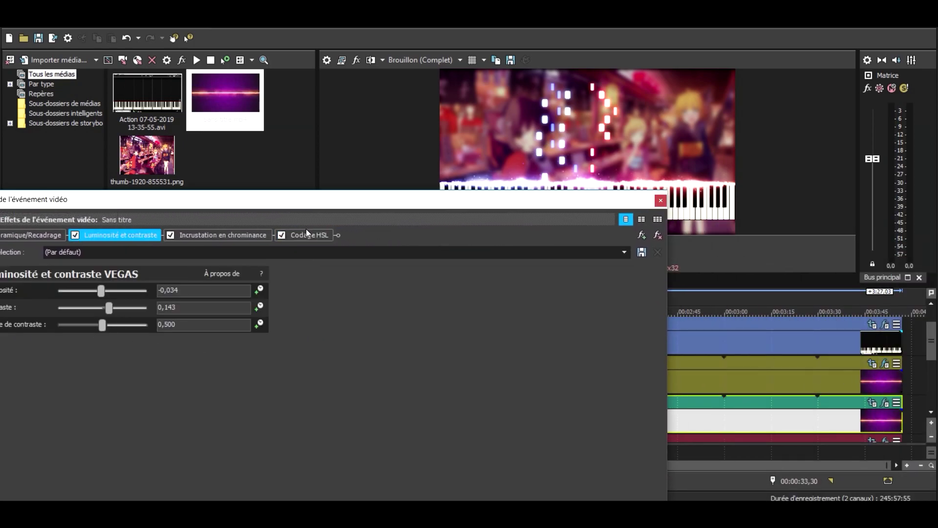
pyautogui.moveTo(168, 326); pyautogui.dragTo(163, 332)
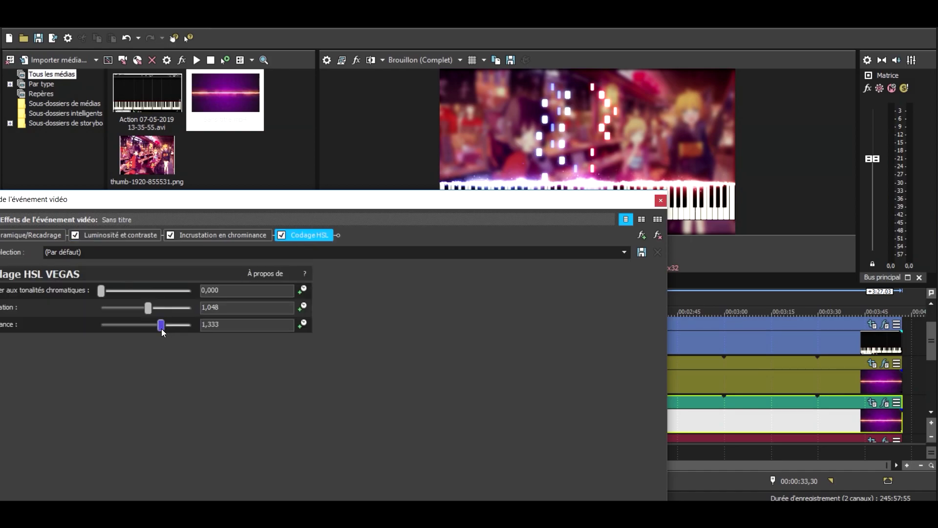
pyautogui.click(662, 201)
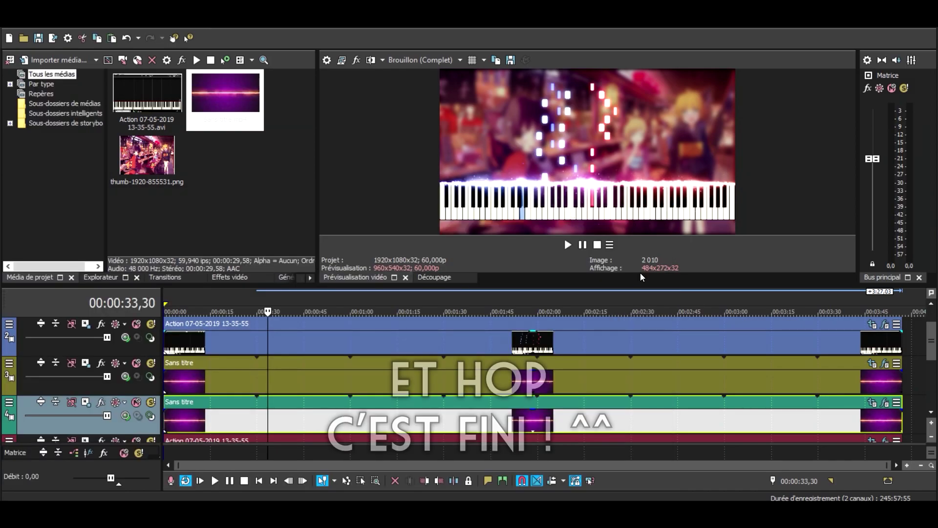